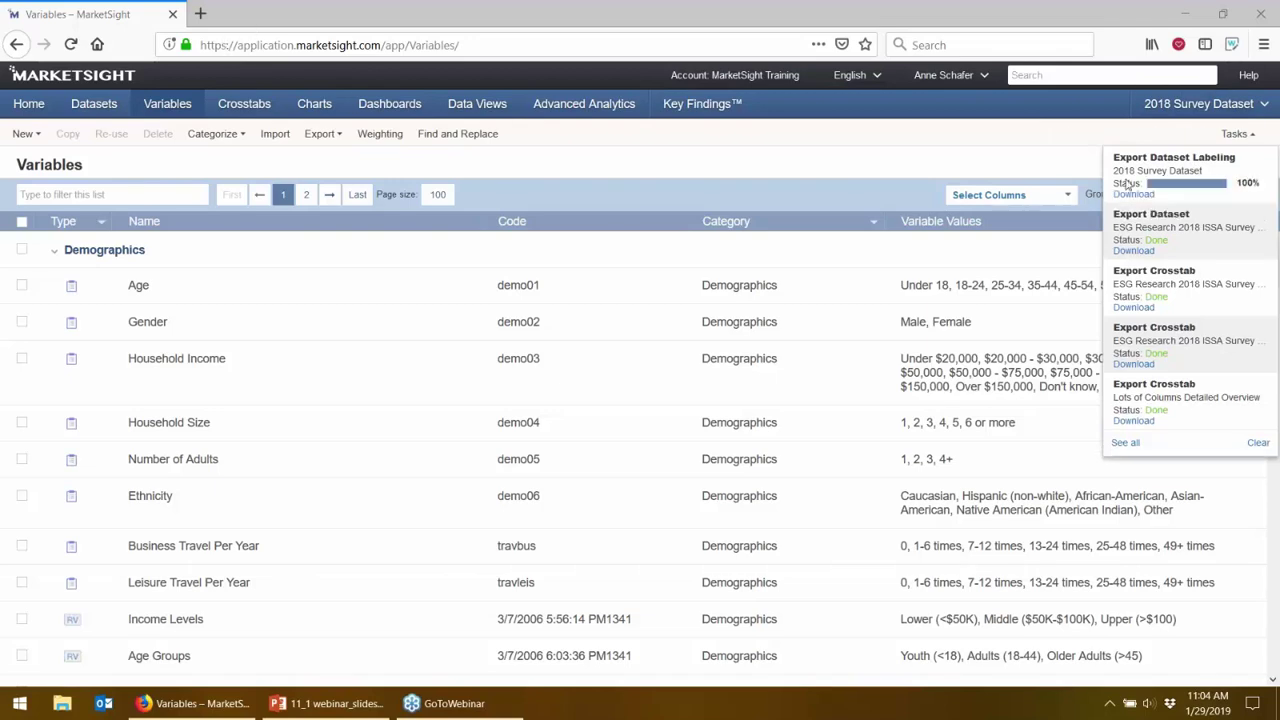
Download the exported labeling workbook for the 2018 Survey Dataset and open it in Excel
click(1118, 195)
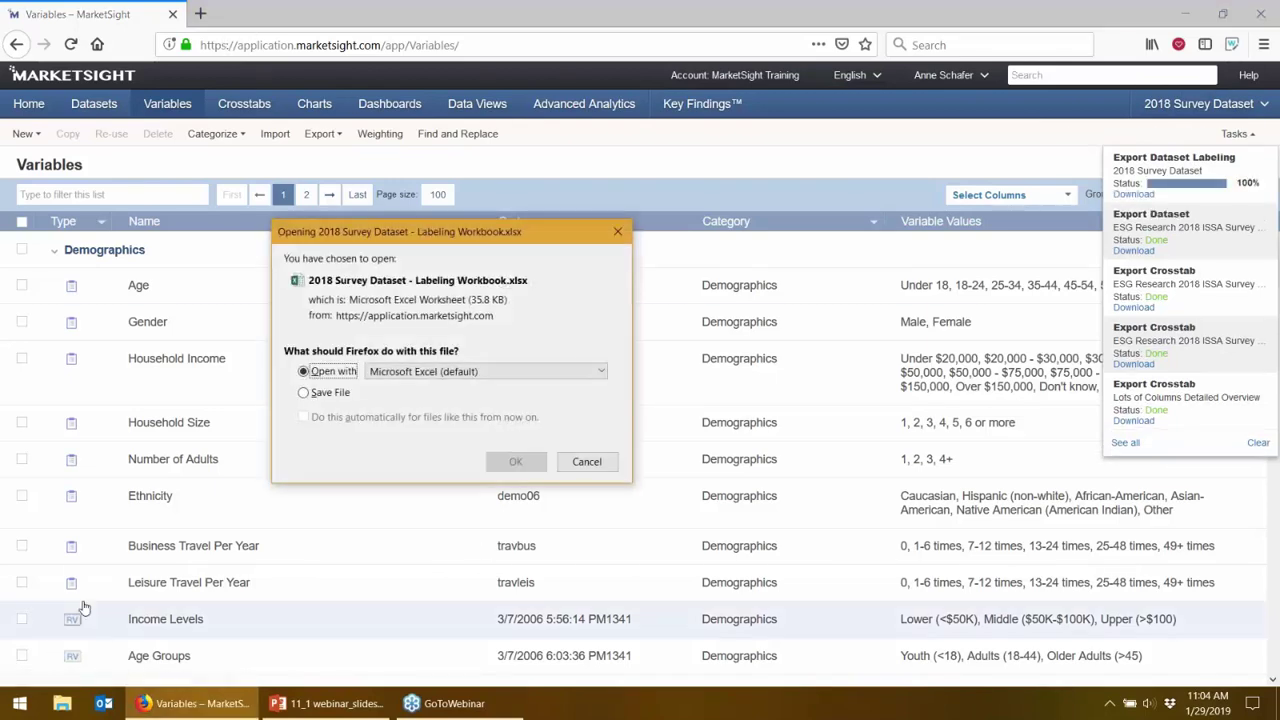
click(514, 462)
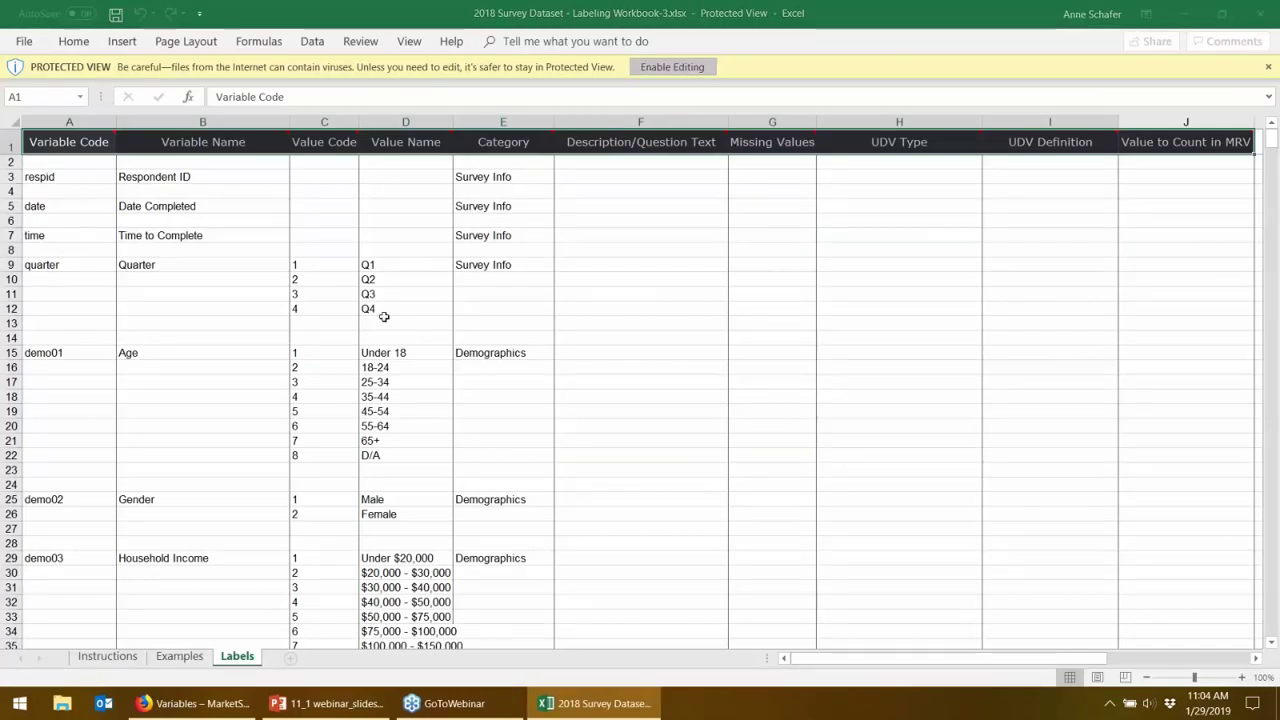
Examine the variable names, value labels and categories on the Labels sheet, down to the "Have" cell phone feature variables
scroll(172, 330, down, 5)
scroll(114, 358, down, 13)
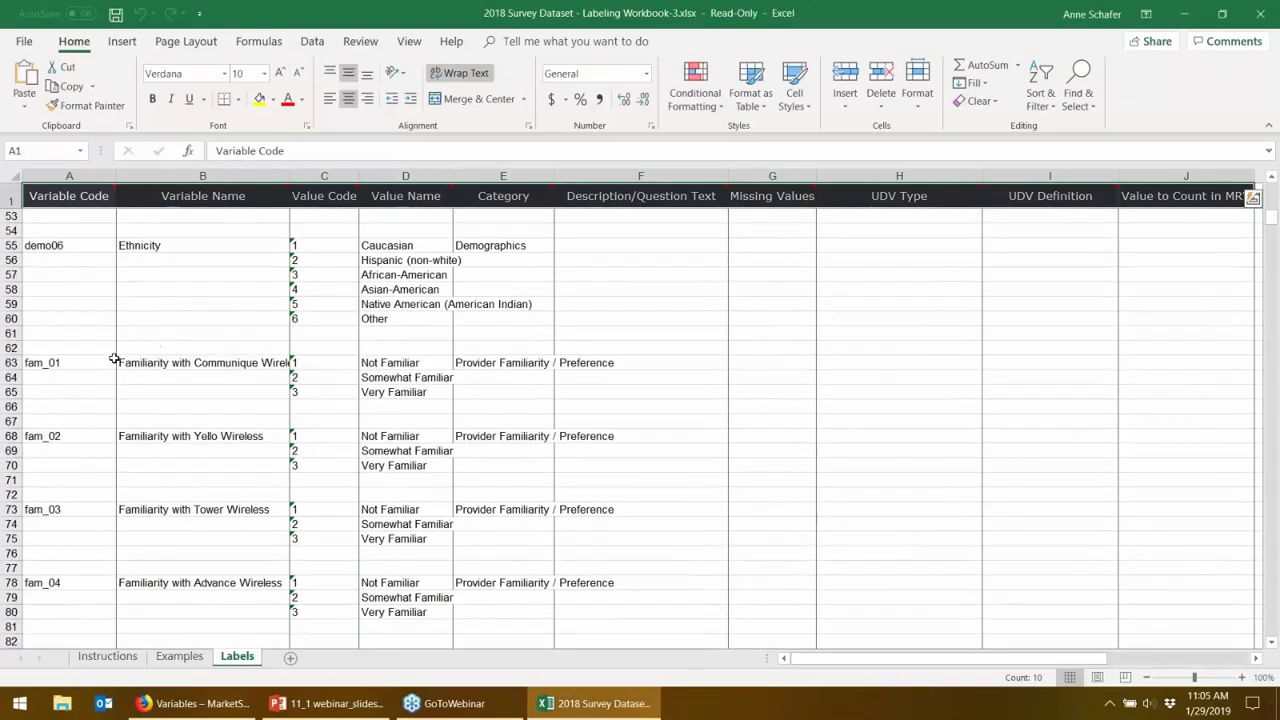
scroll(114, 358, down, 17)
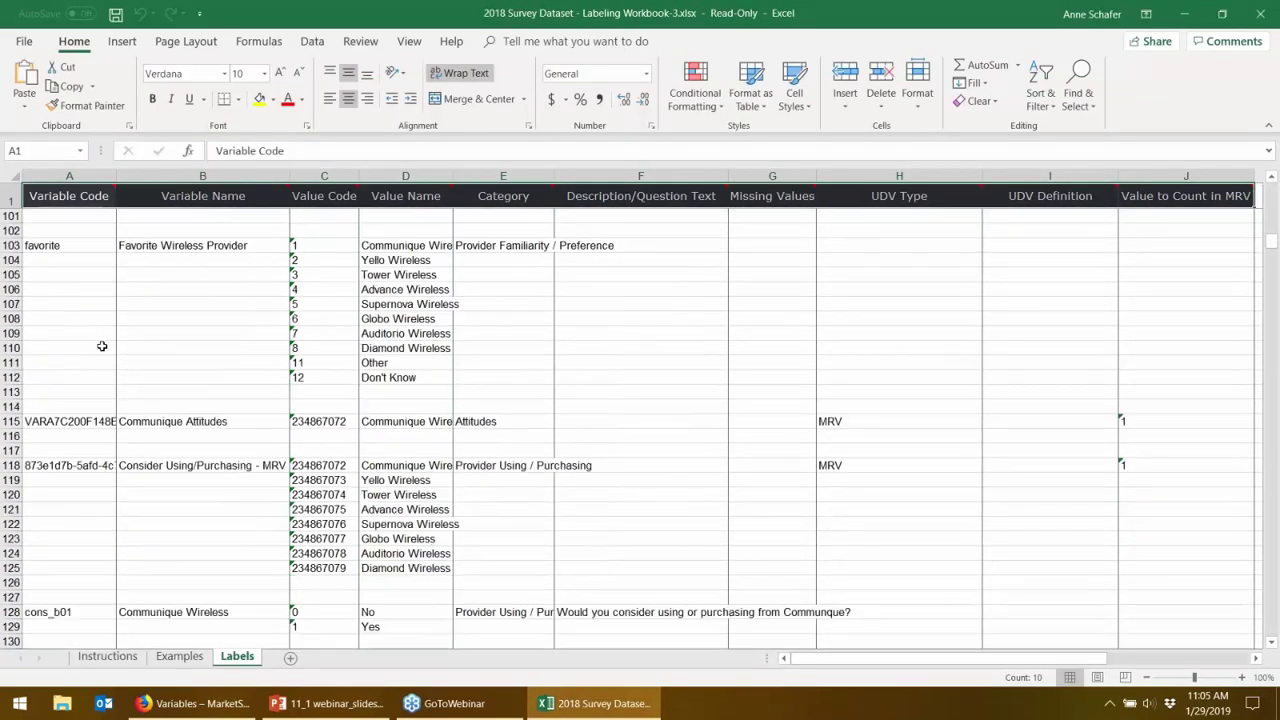
scroll(102, 346, down, 14)
scroll(102, 346, down, 20)
scroll(101, 345, down, 20)
scroll(100, 345, down, 6)
drag(134, 232, 160, 597)
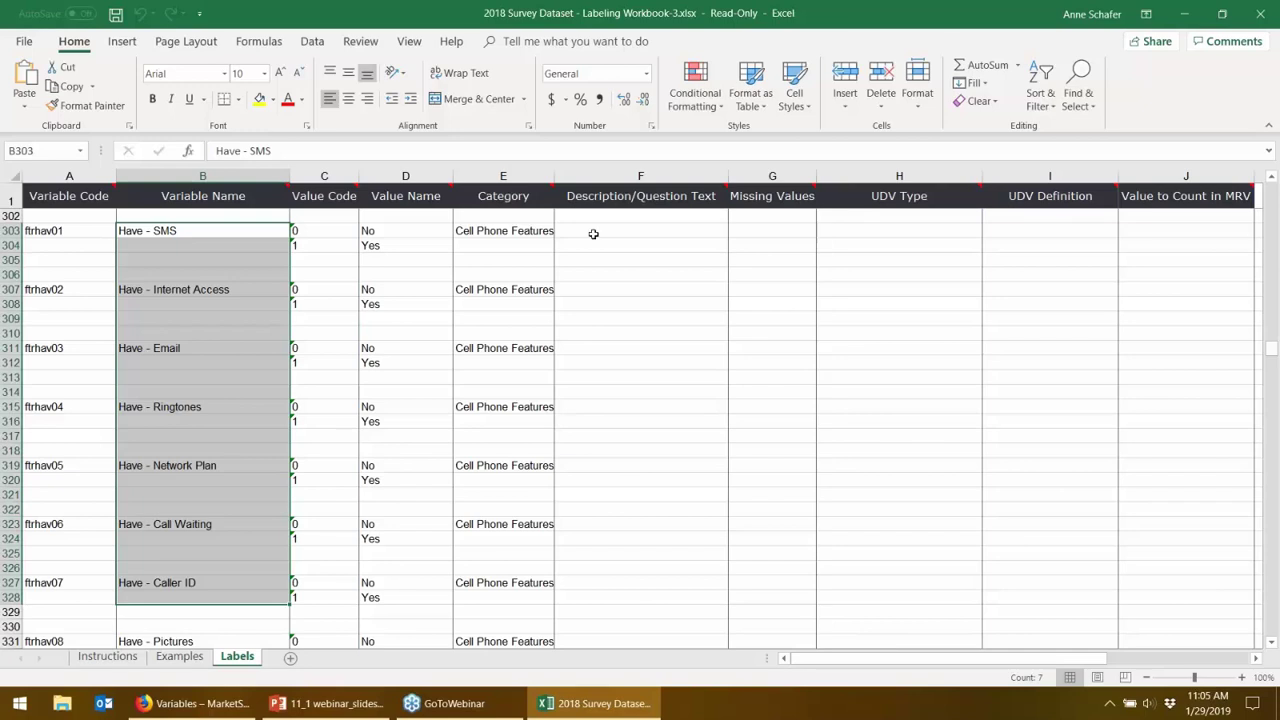
click(846, 306)
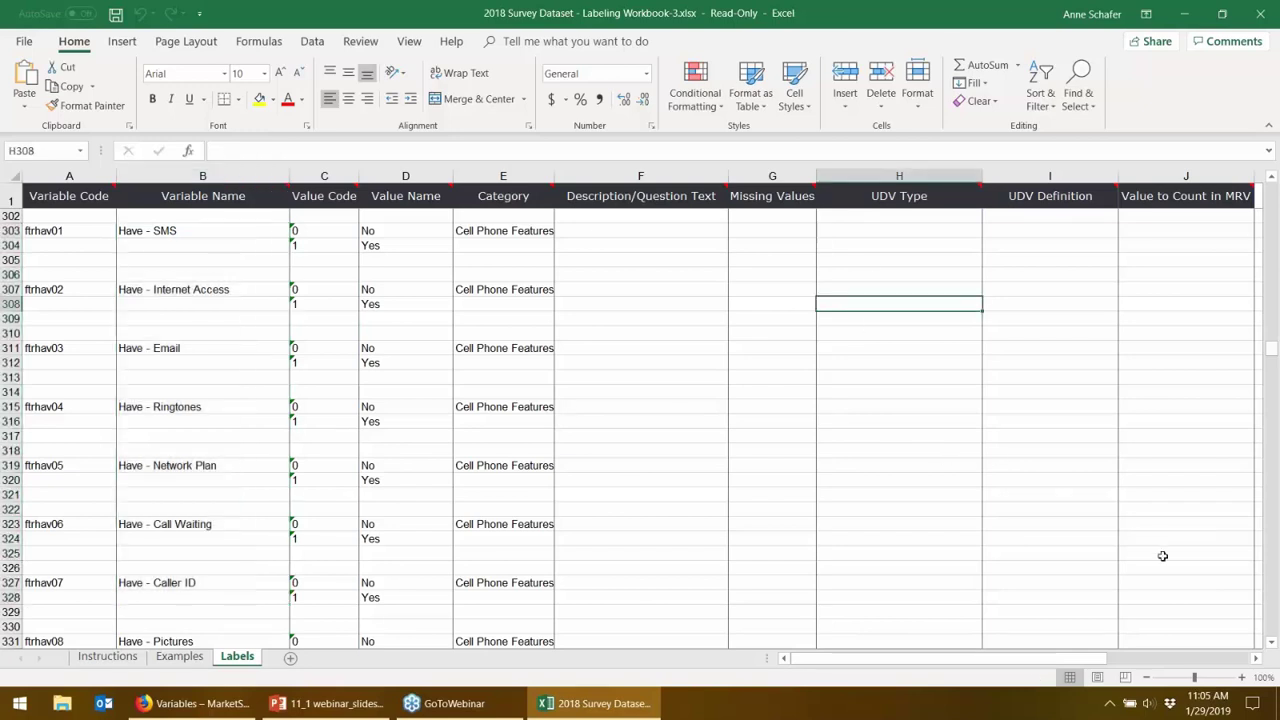
Examine the user-defined variables near the end of the Labels sheet, reading the UDV definitions of Gender and Age Segments
scroll(1273, 609, down, 20)
scroll(1273, 609, down, 20)
scroll(1273, 609, down, 12)
scroll(1091, 569, up, 4)
scroll(1021, 591, up, 1)
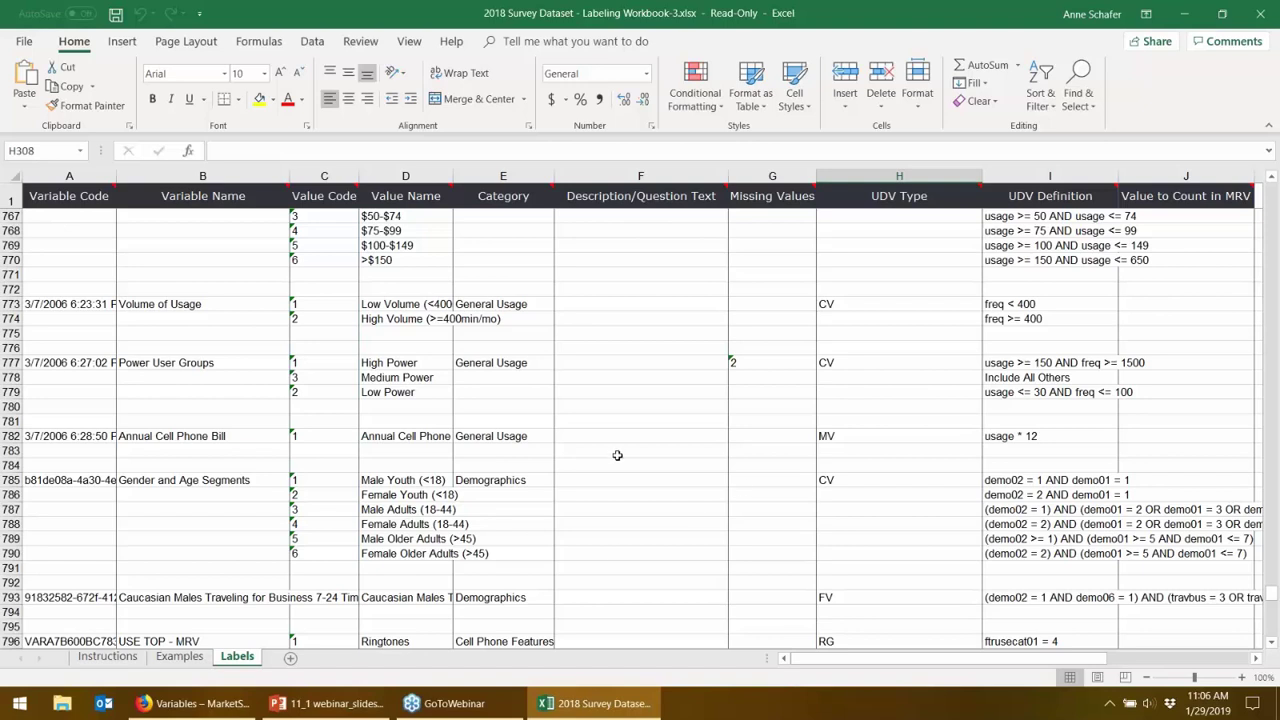
click(818, 481)
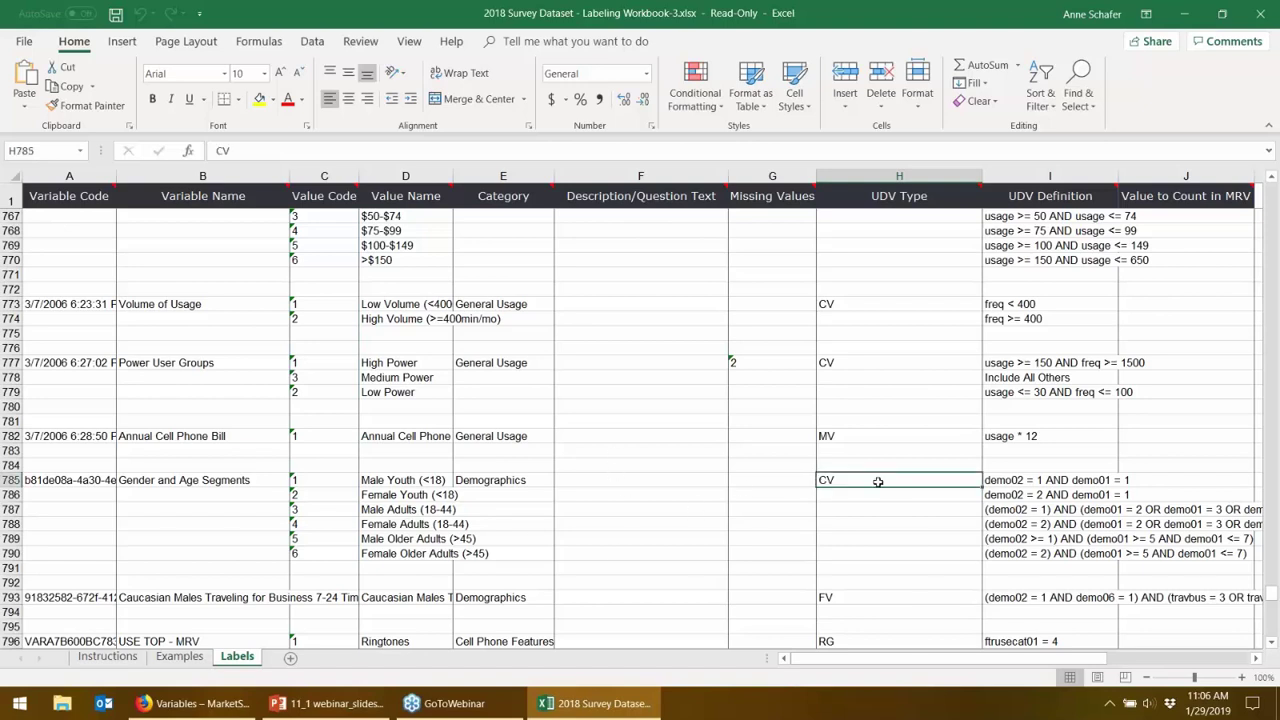
click(1034, 494)
click(1020, 512)
click(1012, 524)
click(1012, 538)
click(1012, 553)
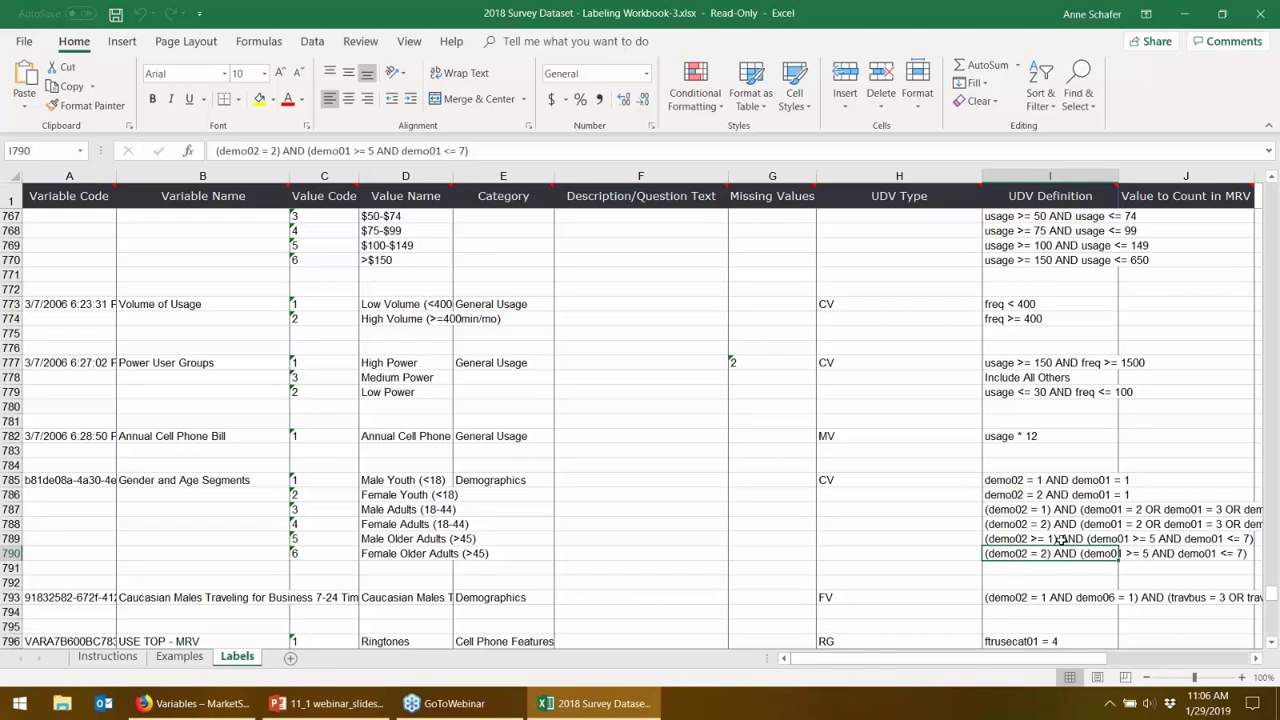
Remove the closing parenthesis after "demo02 >= 1" in the UDV definition for Male Older Adults (>45)
double_click(1054, 540)
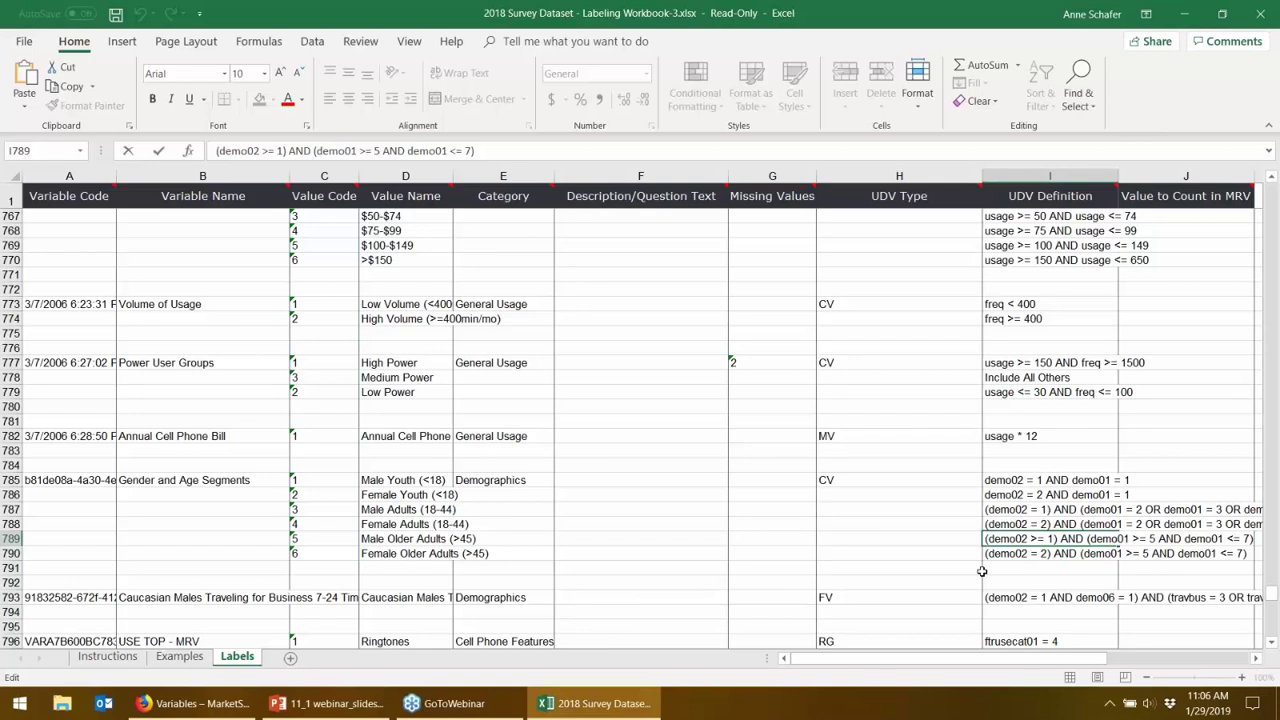
key(Right)
key(BackSpace)
click(1068, 522)
click(1042, 540)
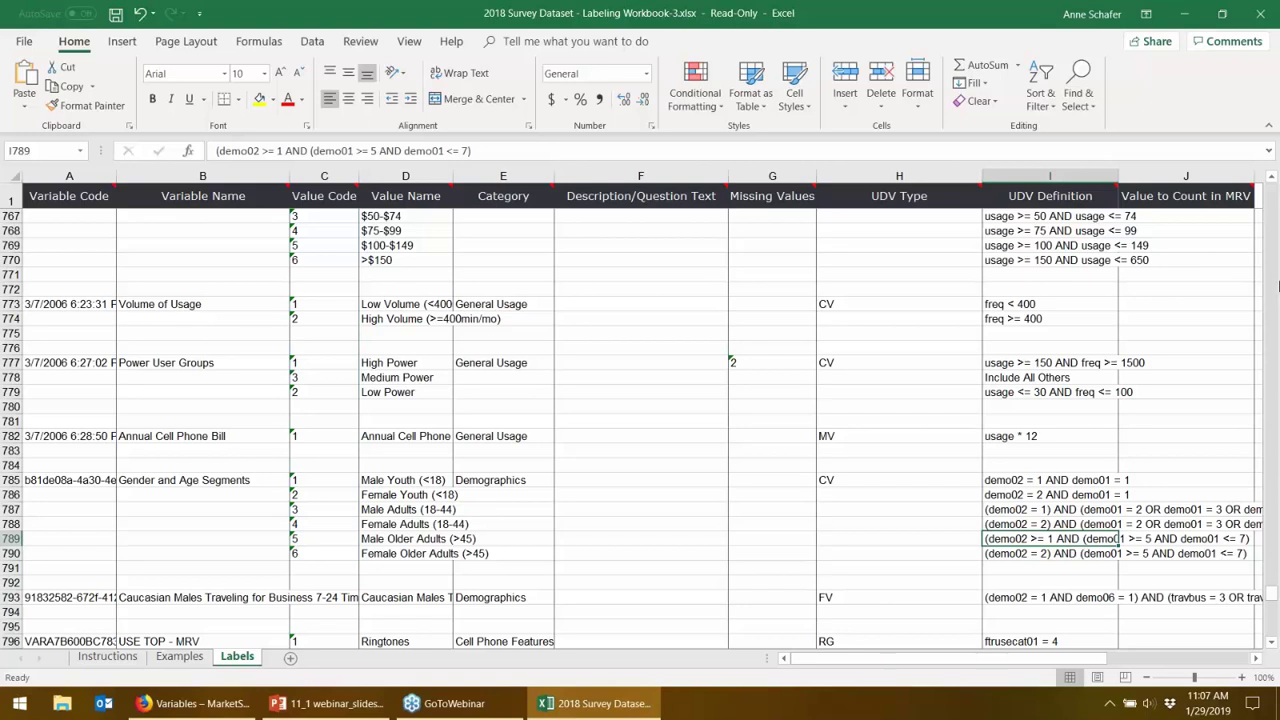
Close the labeling workbook without saving the changes
click(1249, 10)
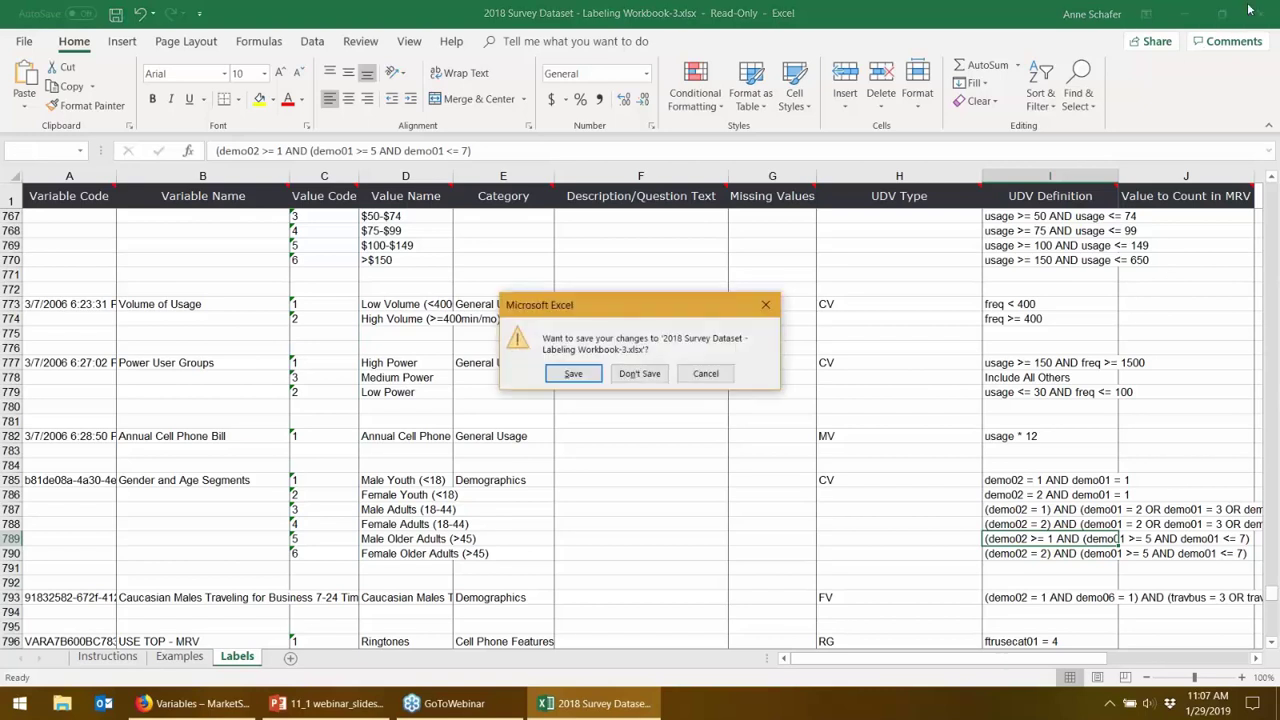
click(622, 373)
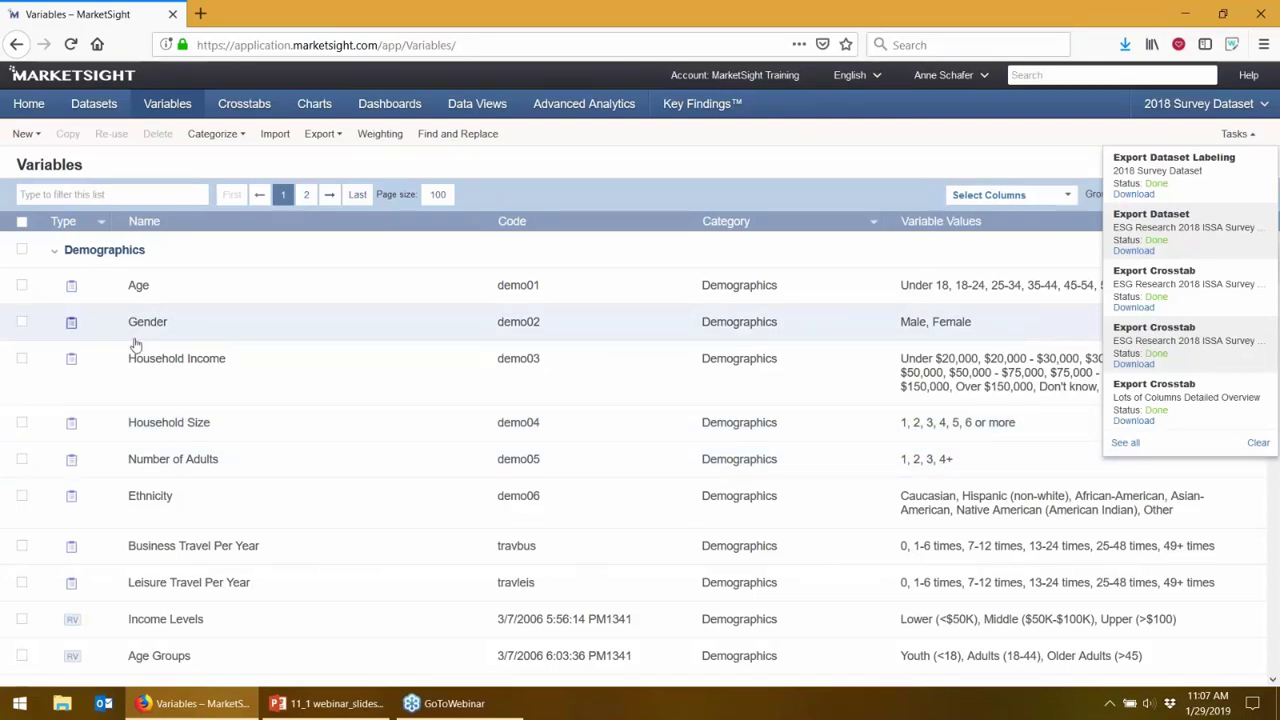
View the properties of the 2018 Survey Dataset in the Training folder from a separate Datasets browser tab, and close that tab
right_click(108, 112)
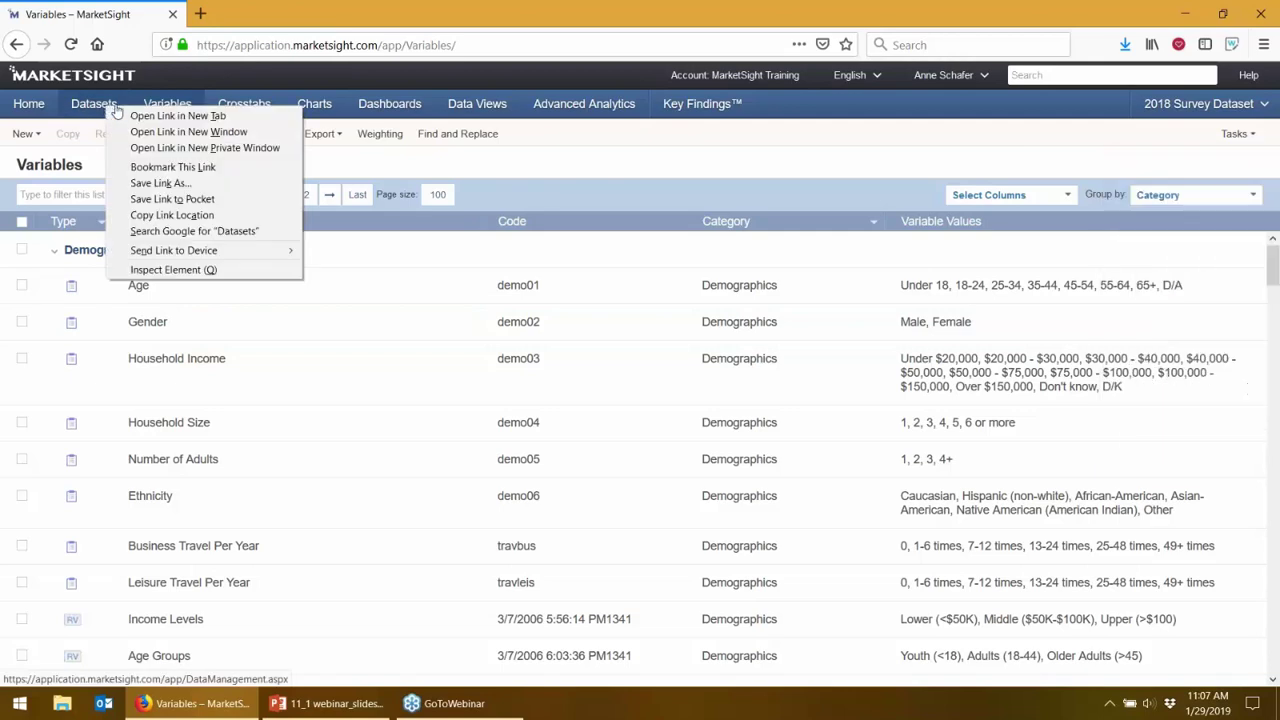
click(178, 115)
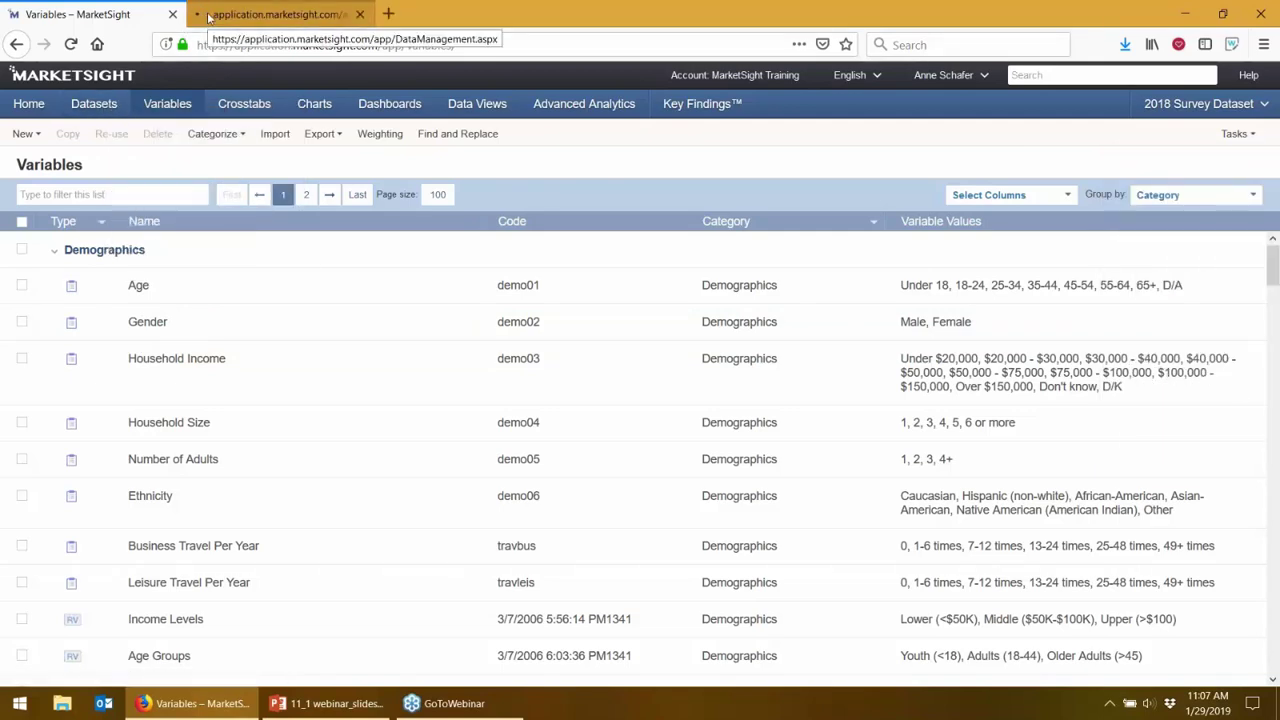
click(208, 16)
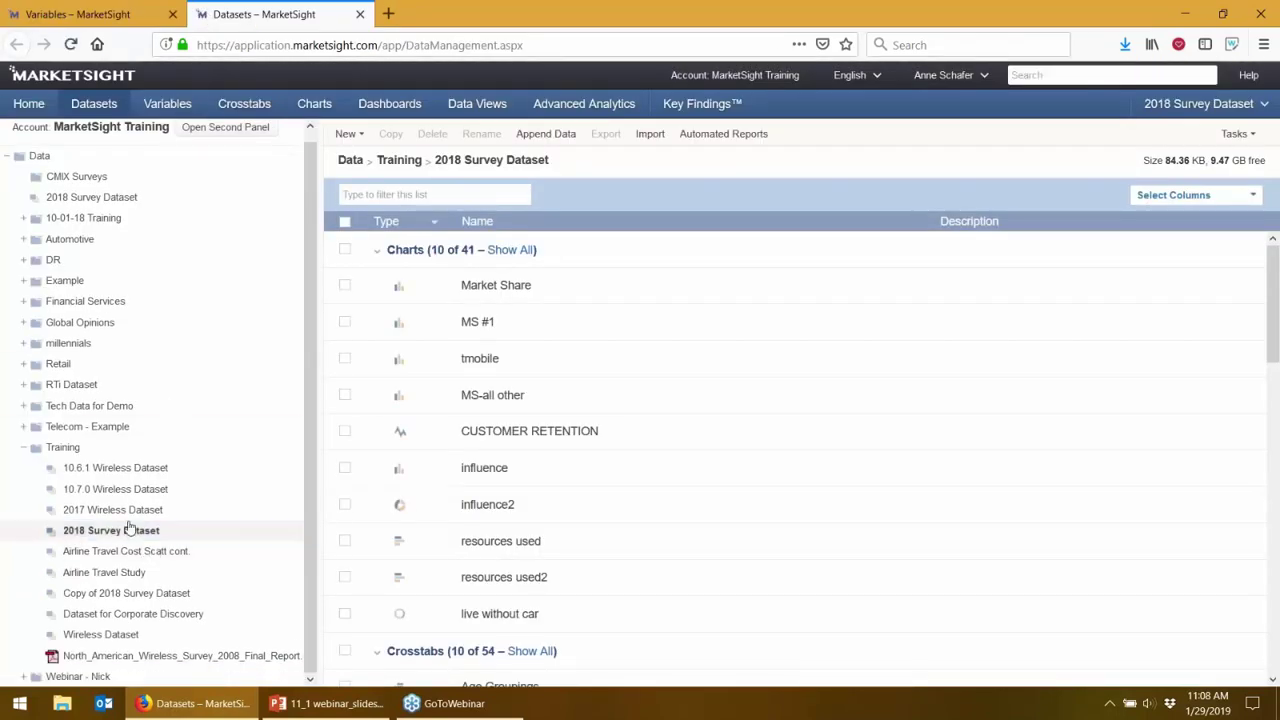
right_click(103, 536)
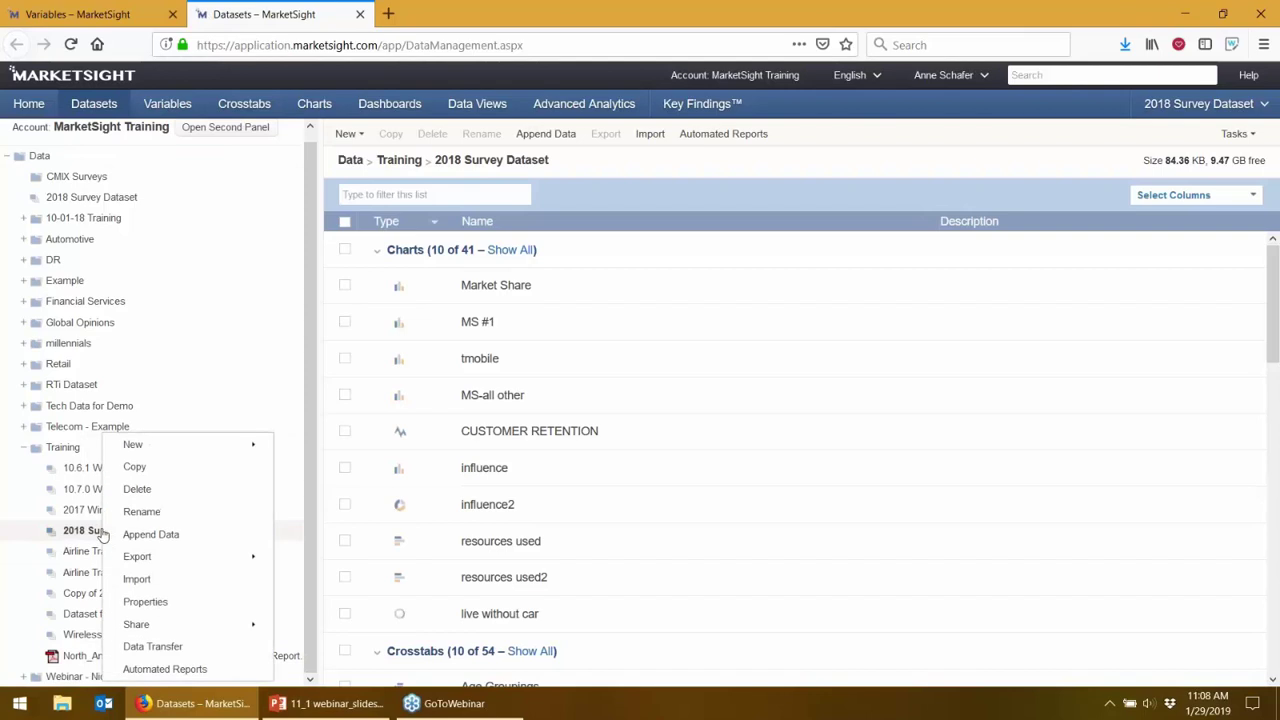
click(147, 602)
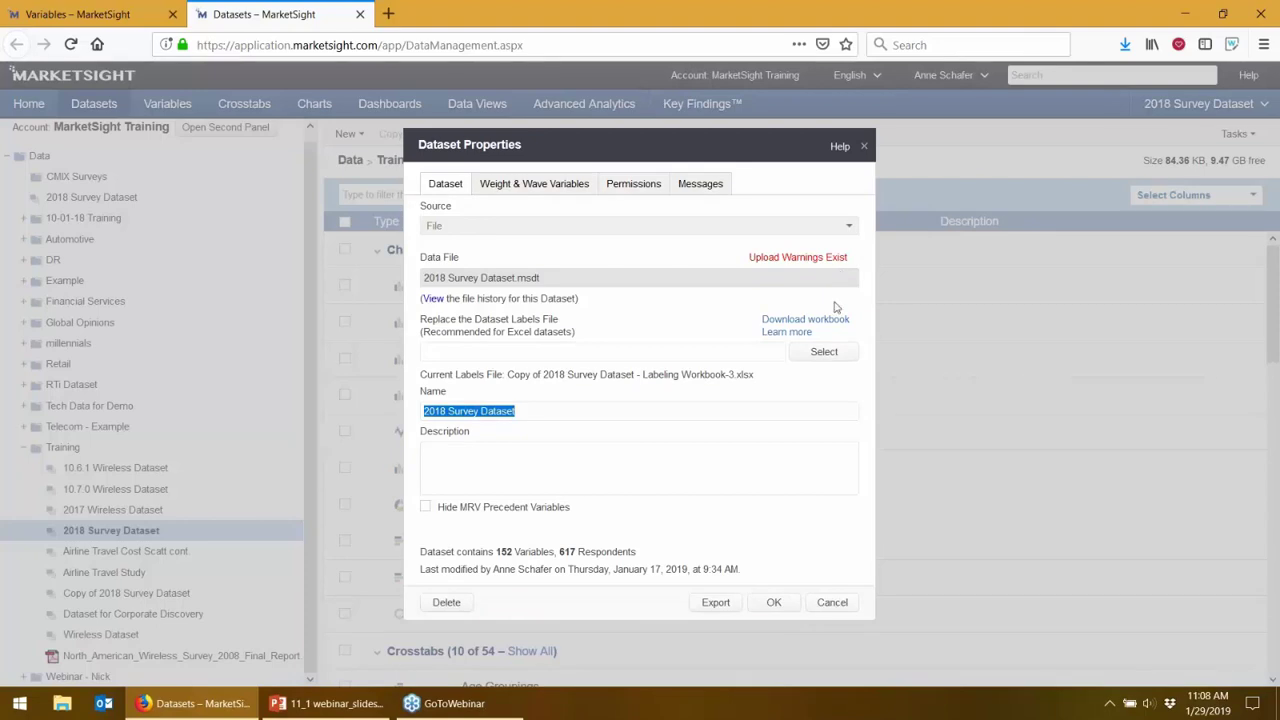
click(845, 606)
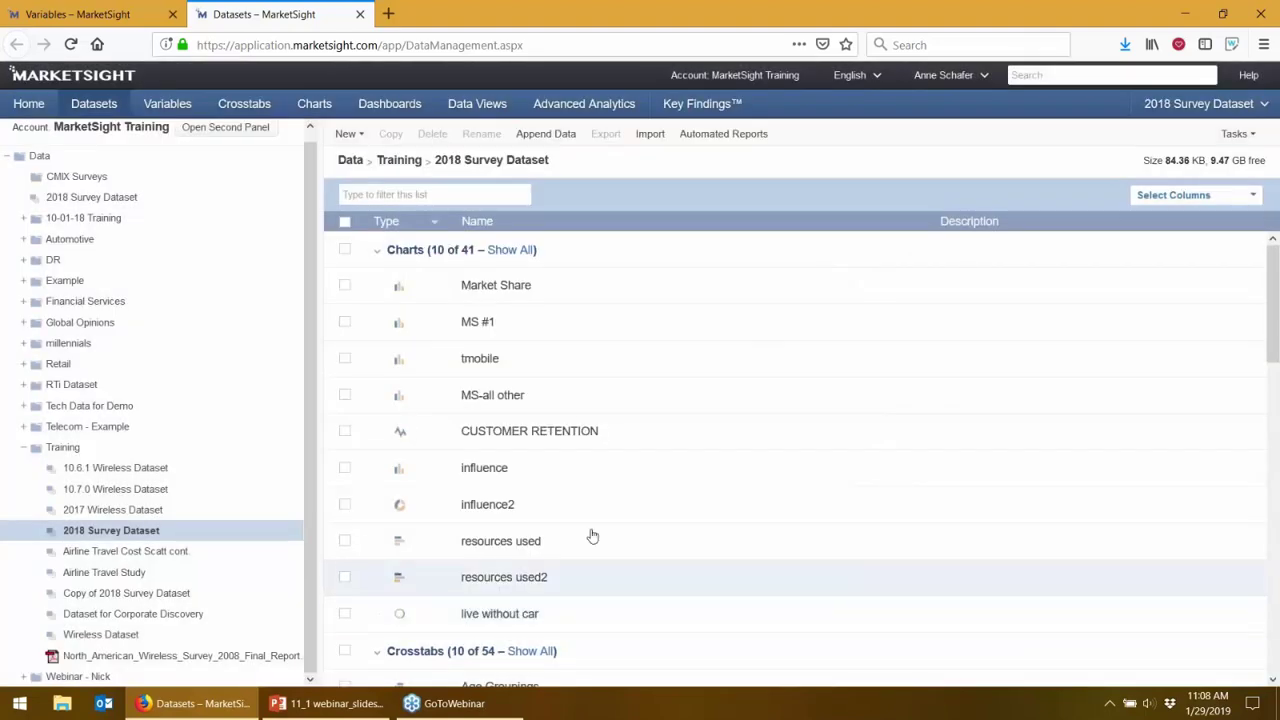
click(360, 14)
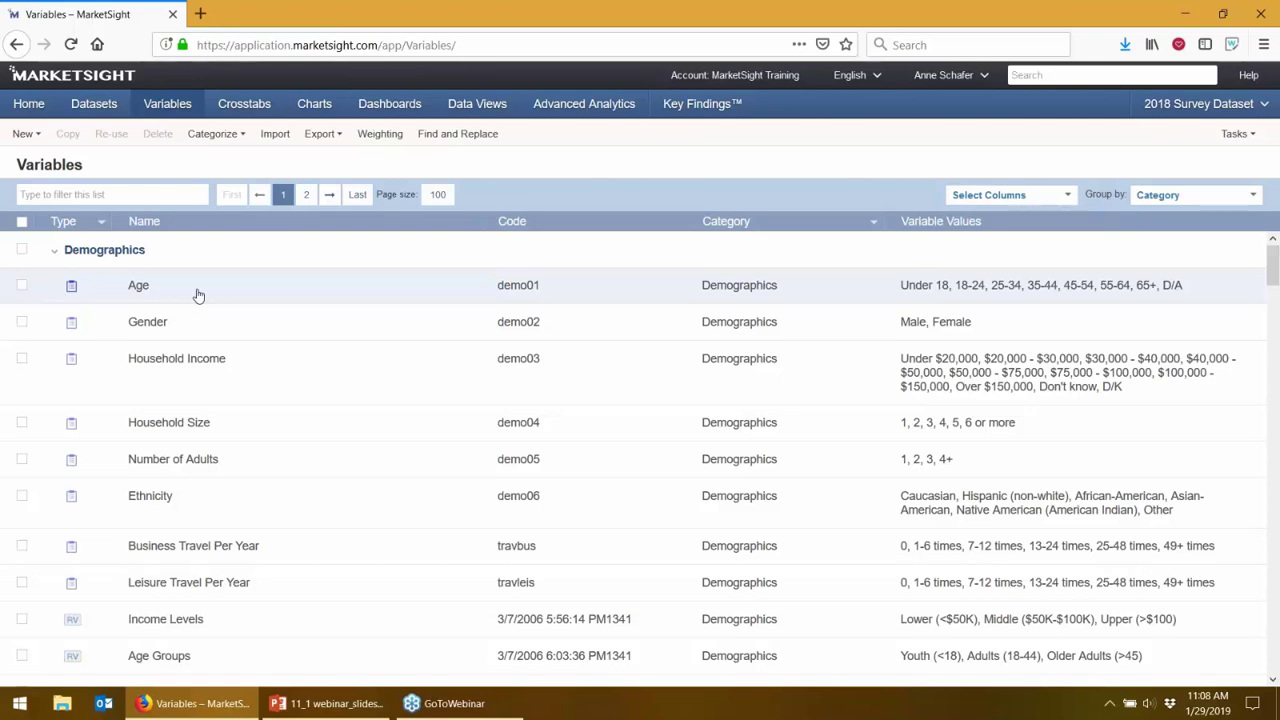
Try setting up a new regrouping variable in the Demographics category with Age as the predecessor variable, and cancel it
click(40, 133)
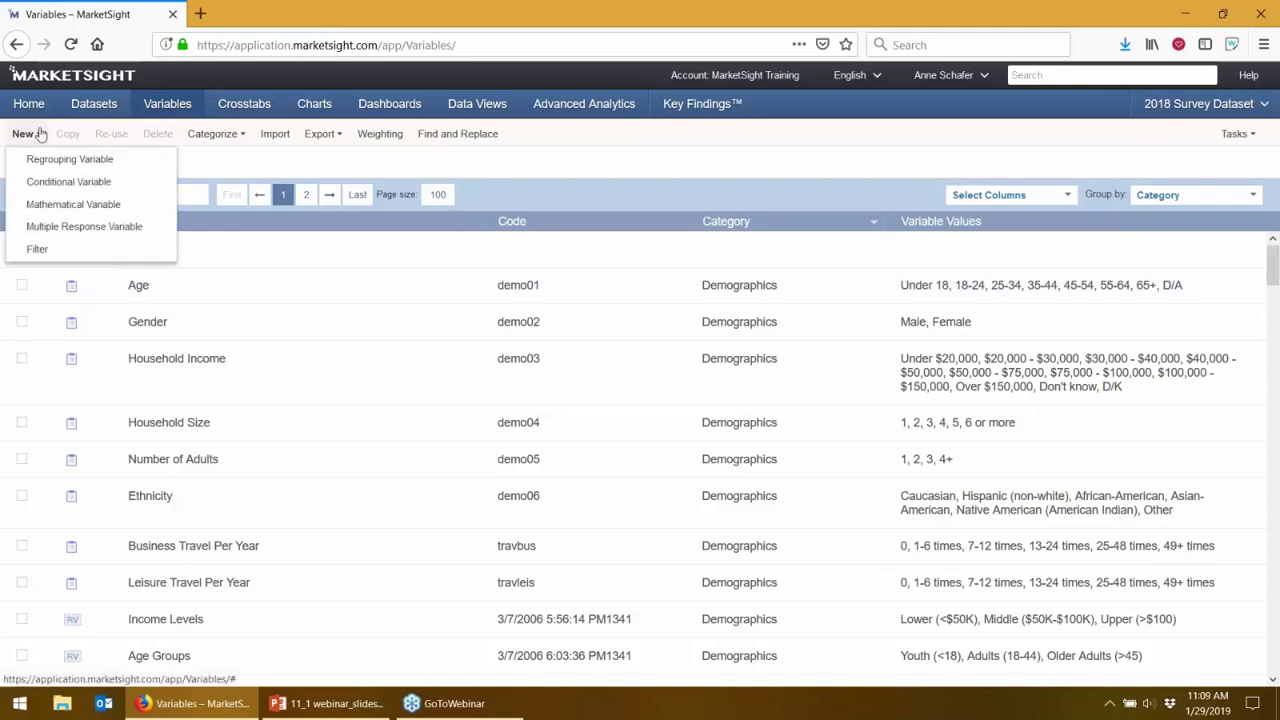
click(52, 159)
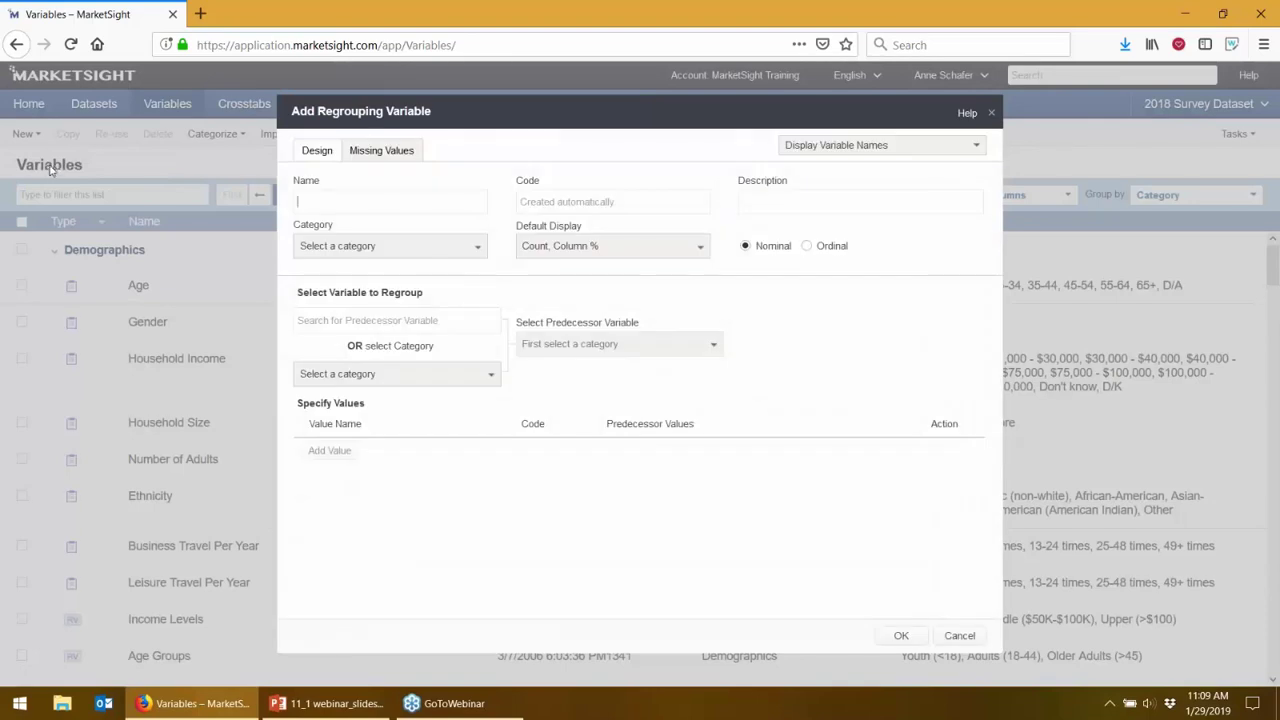
click(422, 251)
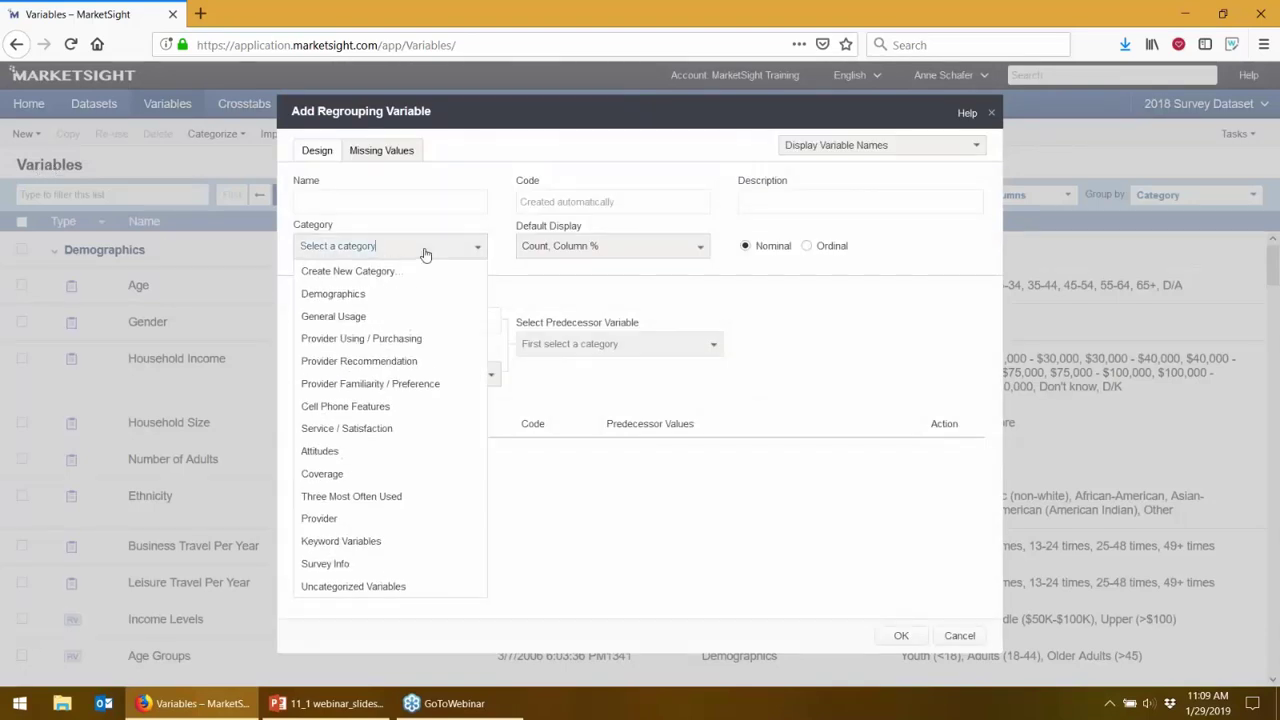
click(371, 292)
click(344, 319)
text(age)
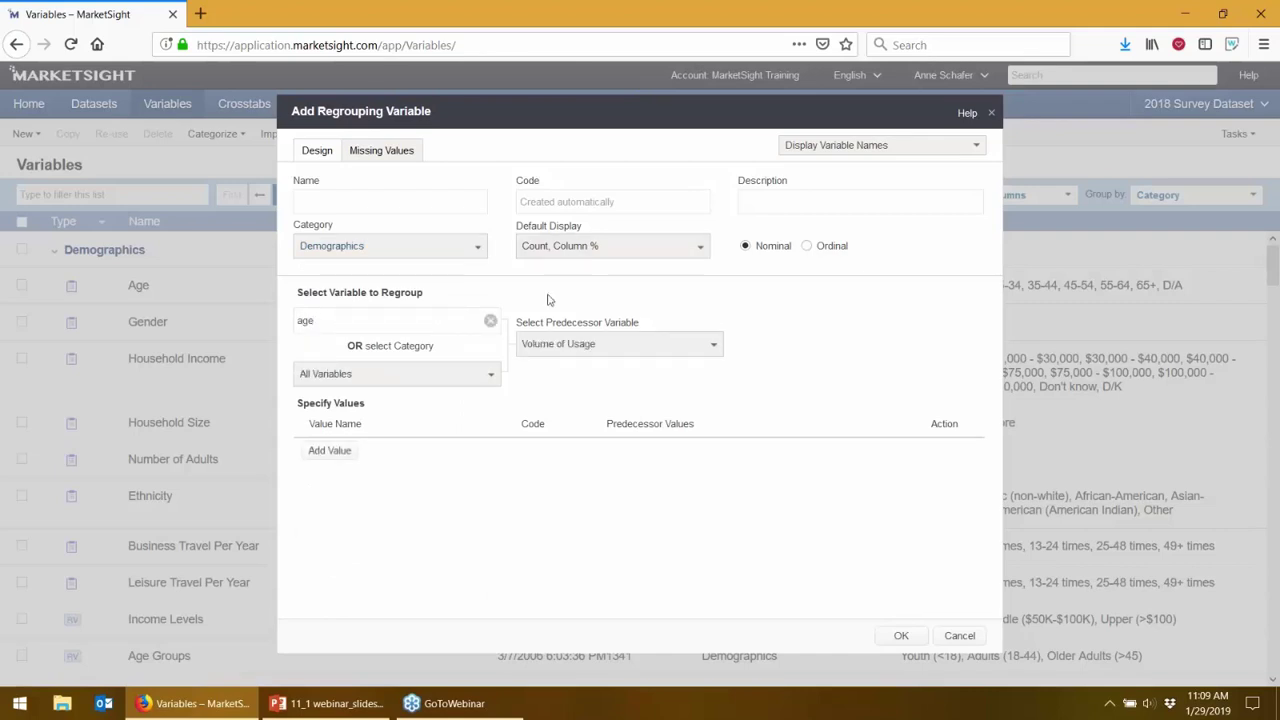
click(597, 343)
scroll(651, 380, up, 2)
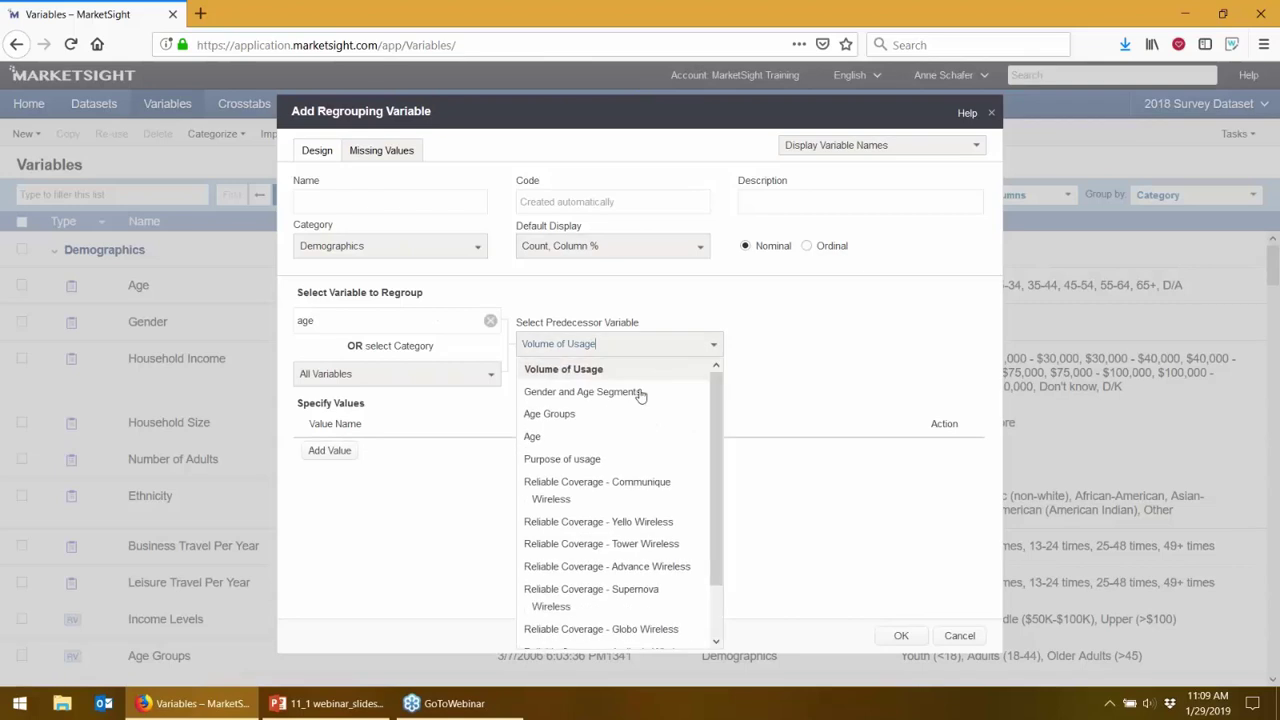
click(611, 437)
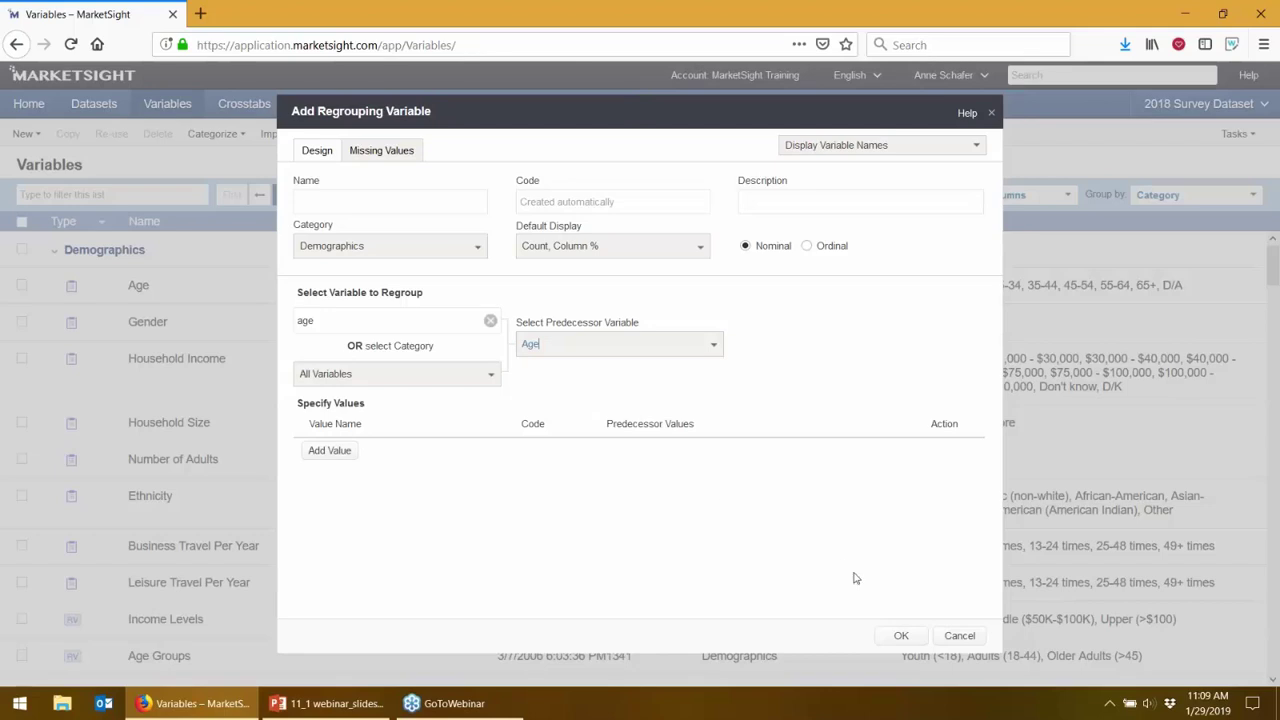
click(958, 636)
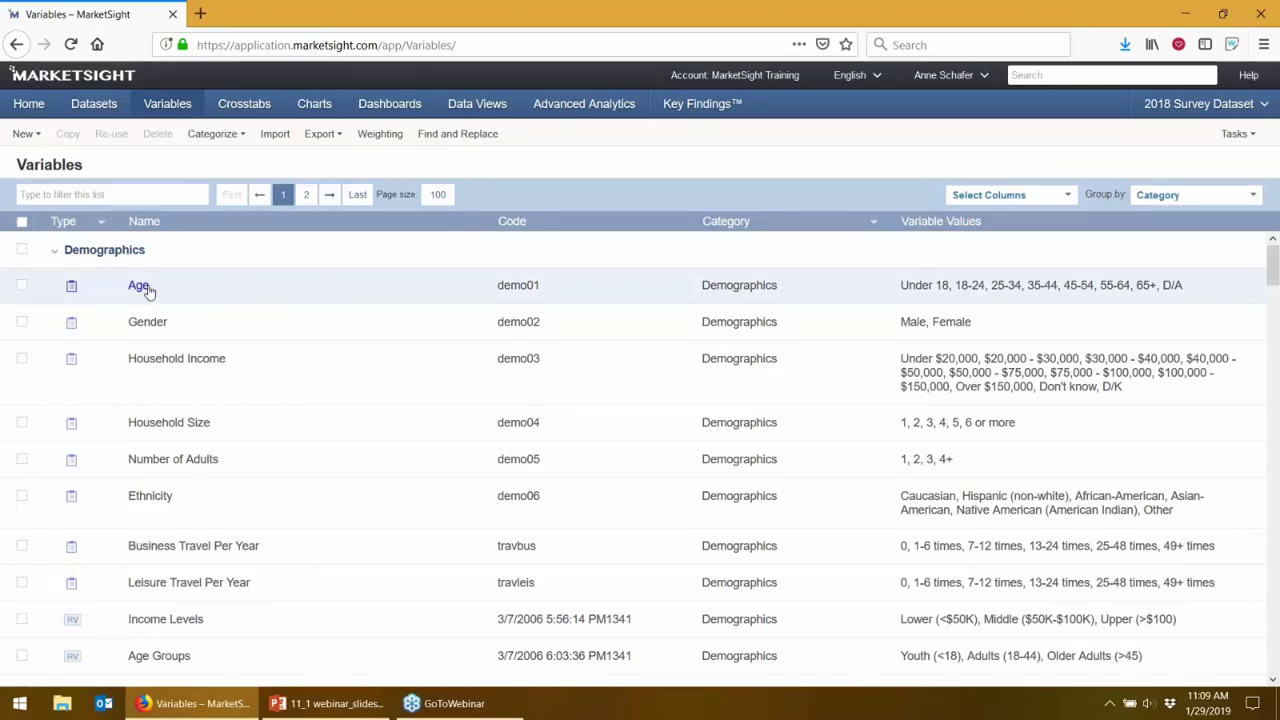
Start a regrouping variable directly from the Age variable in the variables list, and cancel it
right_click(240, 291)
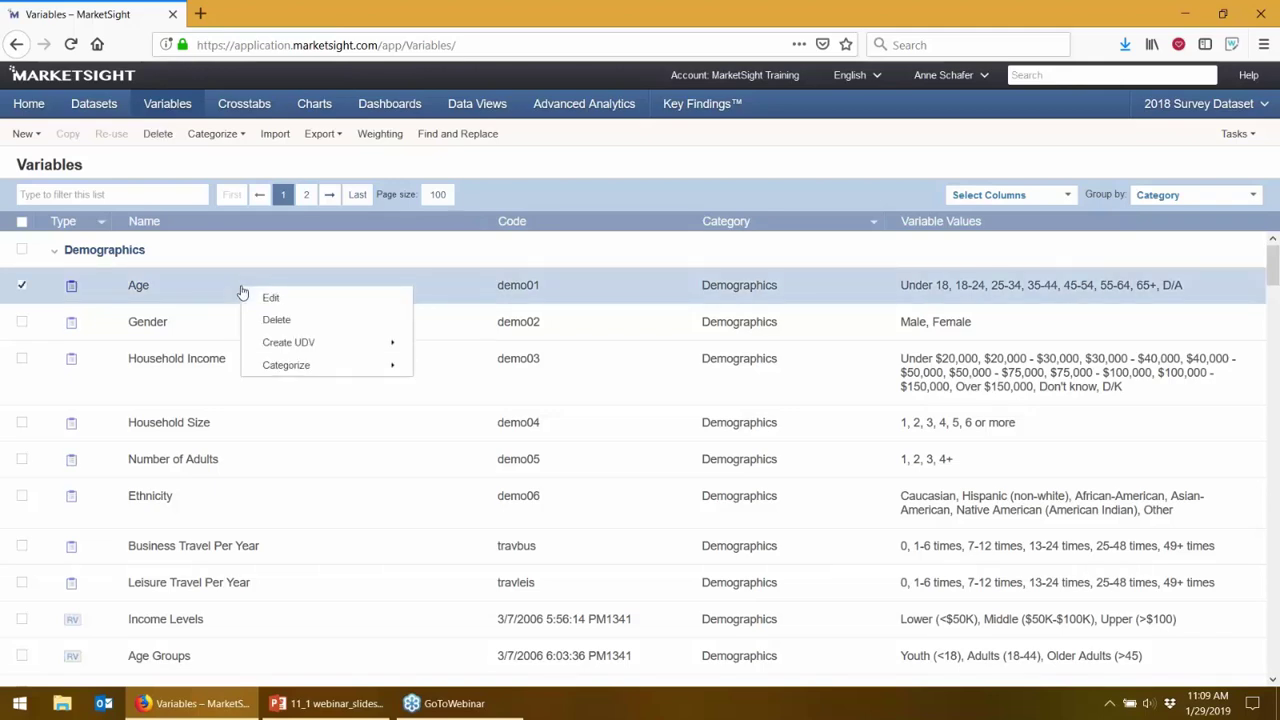
mouse_move(271, 368)
mouse_move(288, 345)
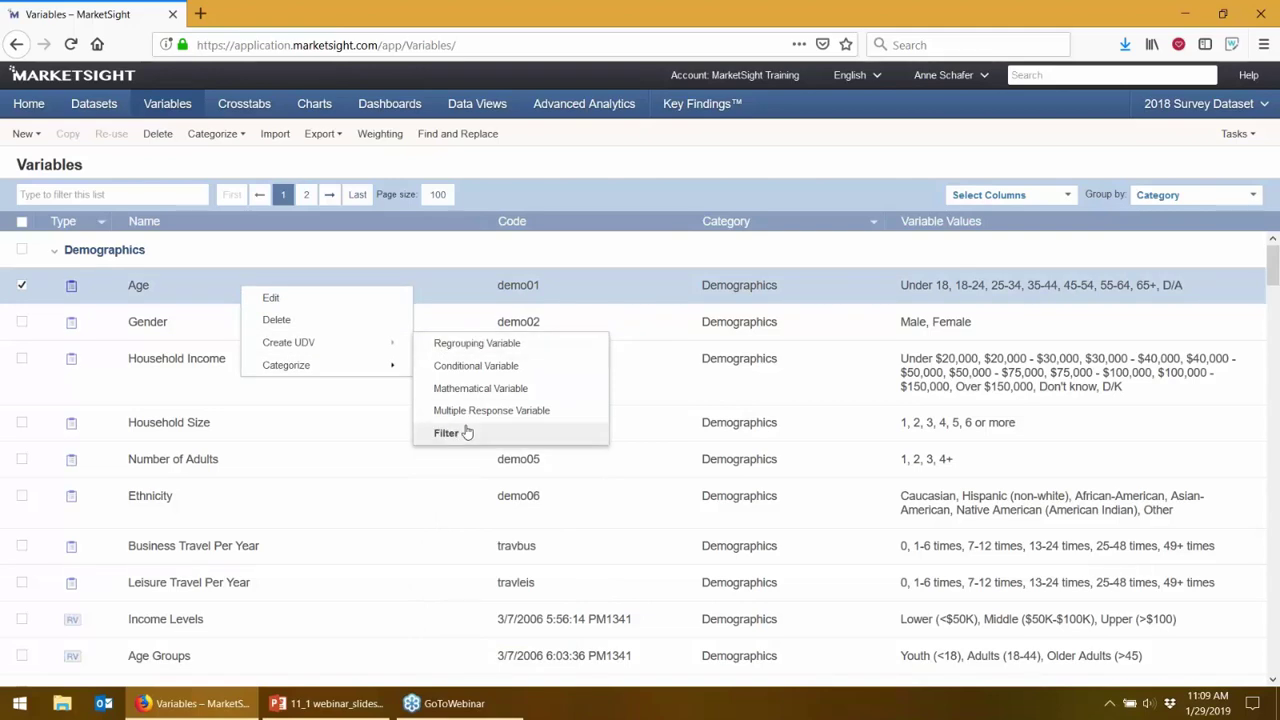
click(483, 345)
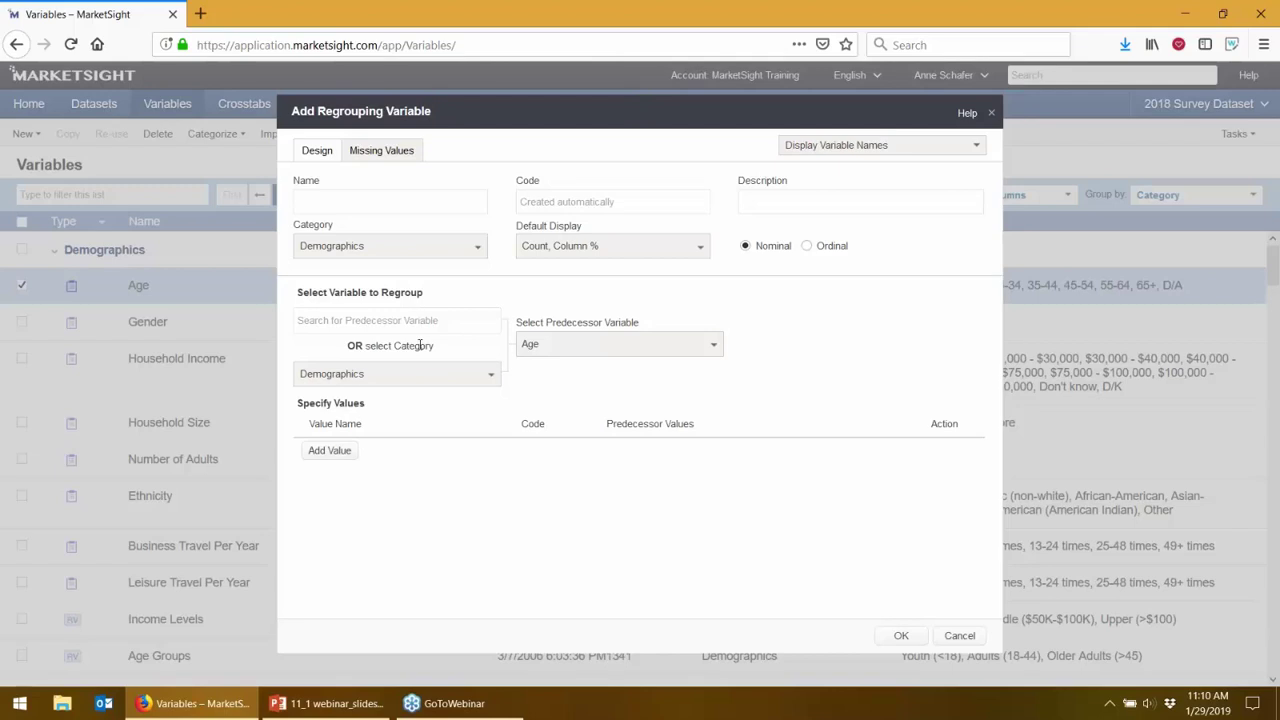
click(958, 636)
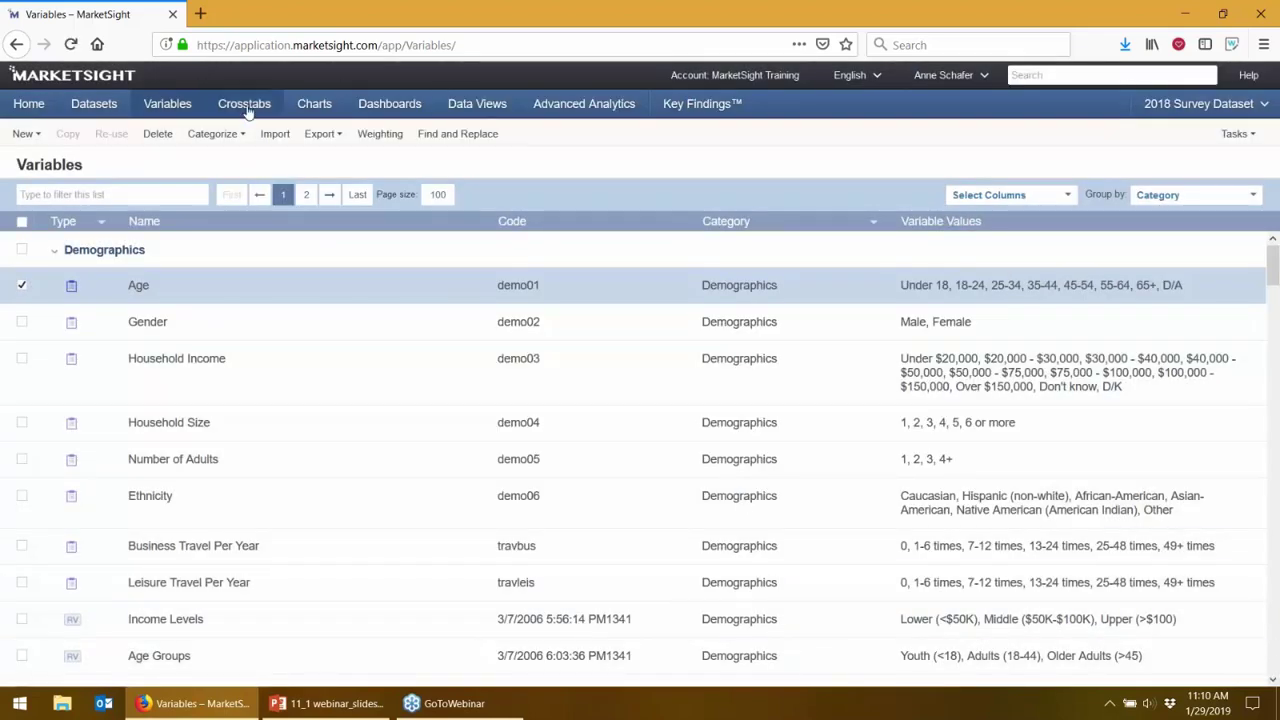
Create a new crosstab and add all variables of the Provider Recommendation category to its rows
click(230, 110)
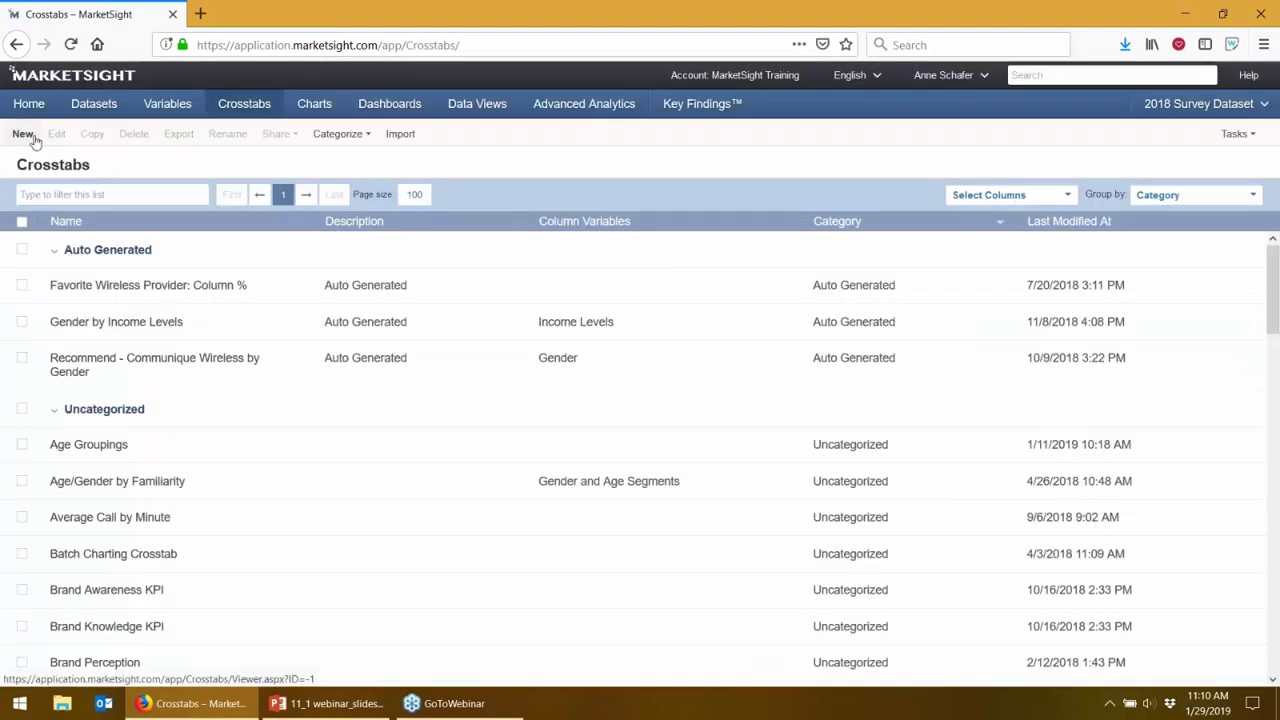
click(32, 138)
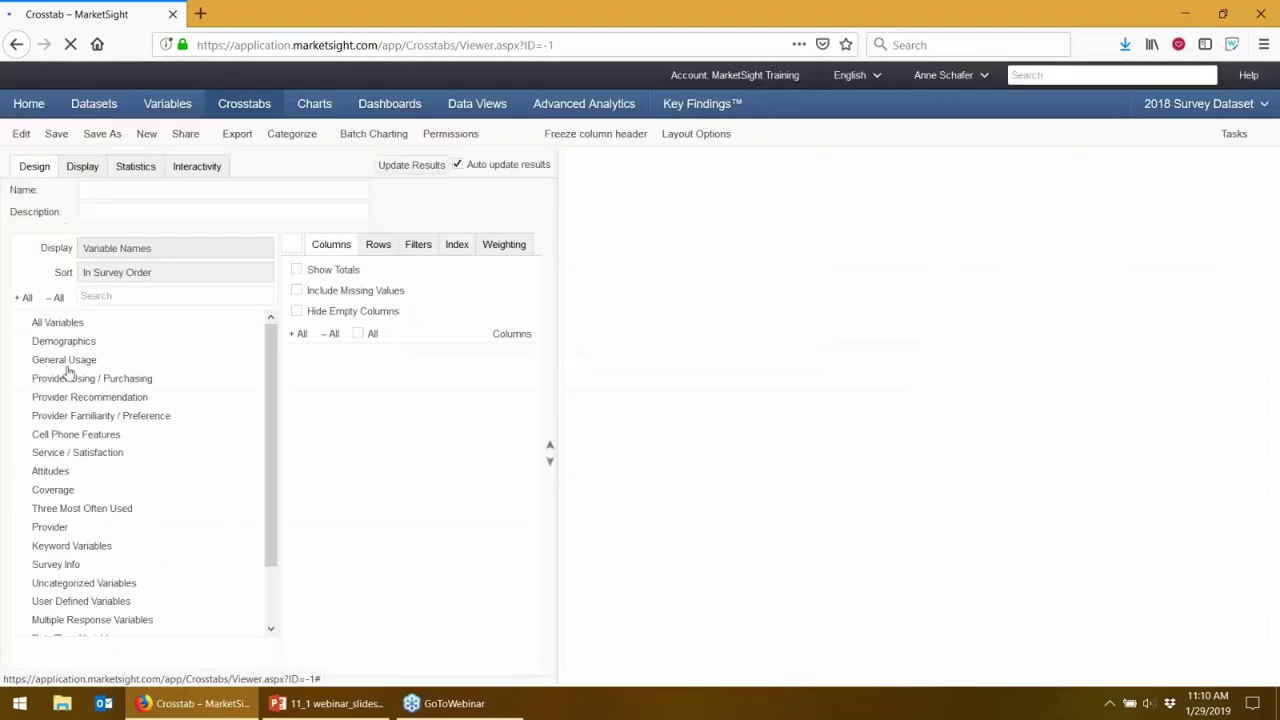
click(377, 246)
drag(98, 403, 378, 454)
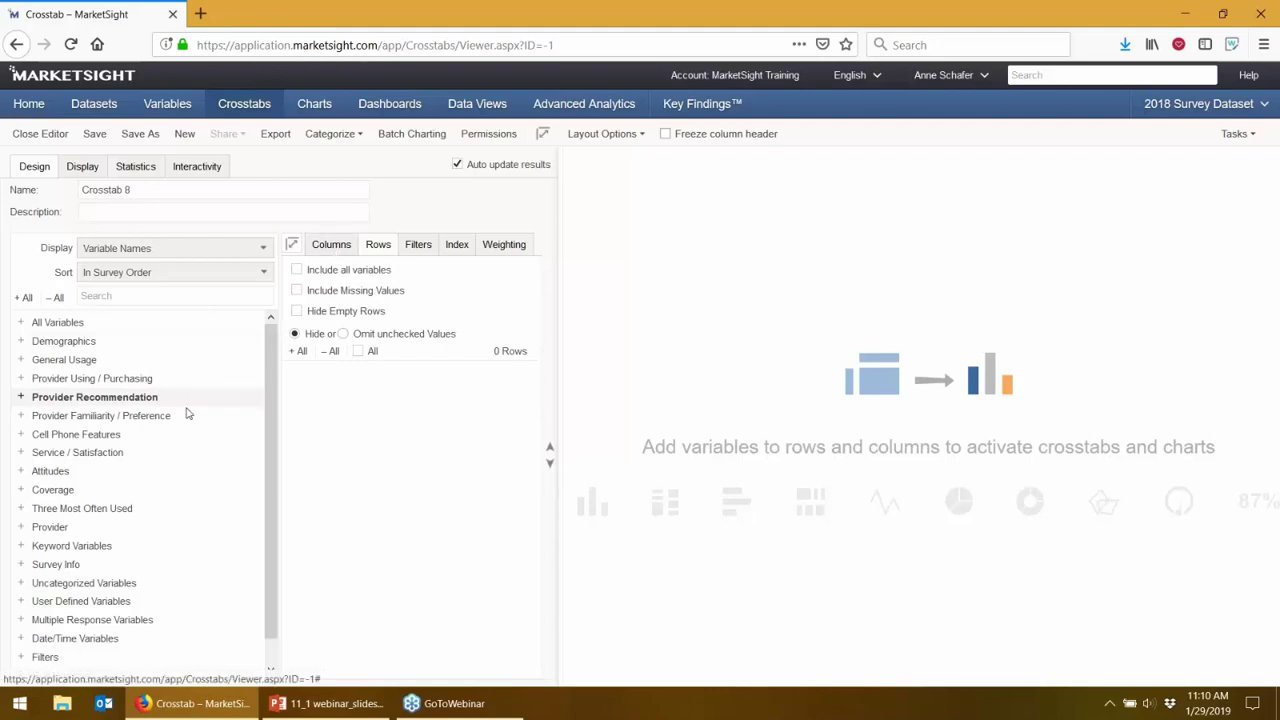
drag(172, 399, 340, 426)
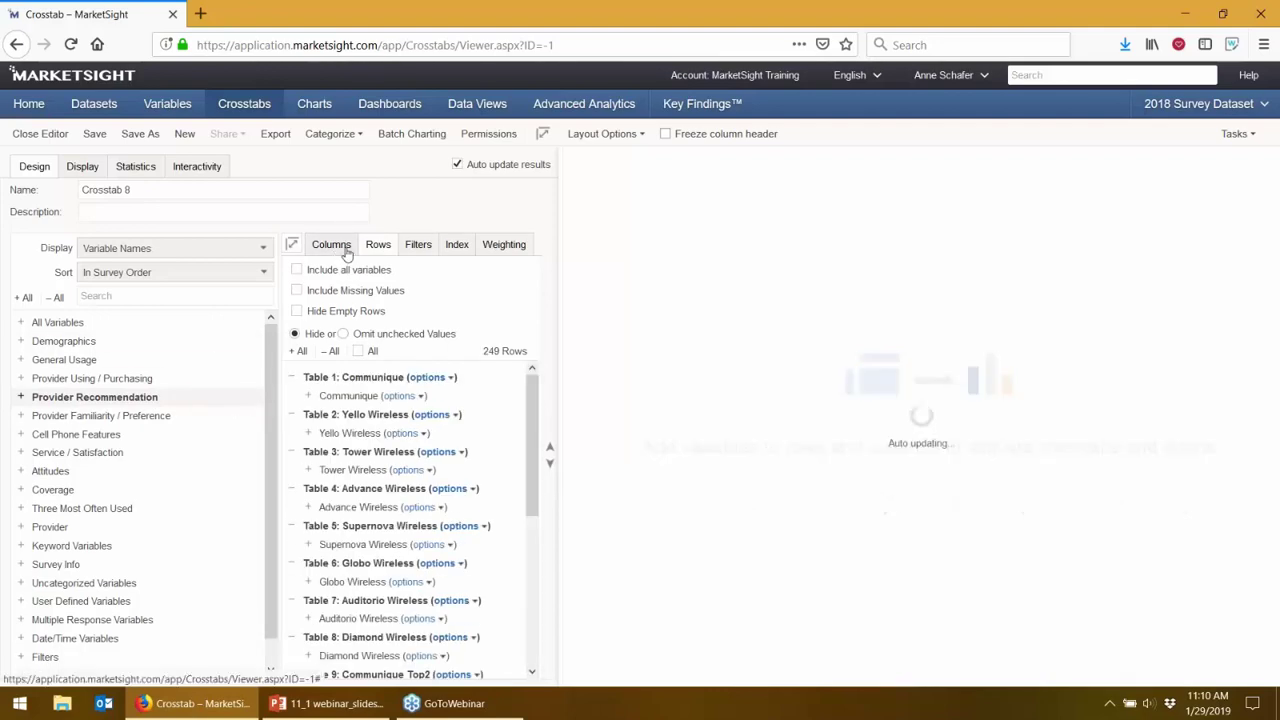
Add the Age Groups variable from Demographics to the crosstab's columns and close the crosstab editor
click(340, 247)
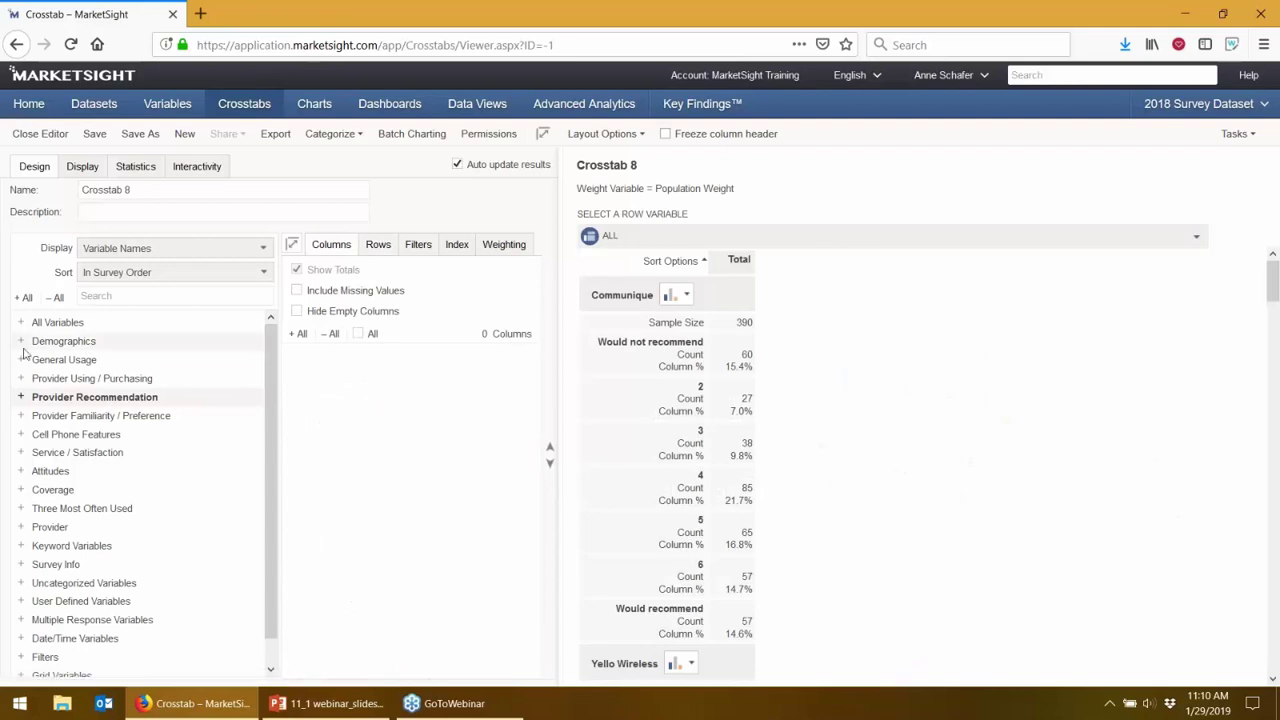
click(22, 342)
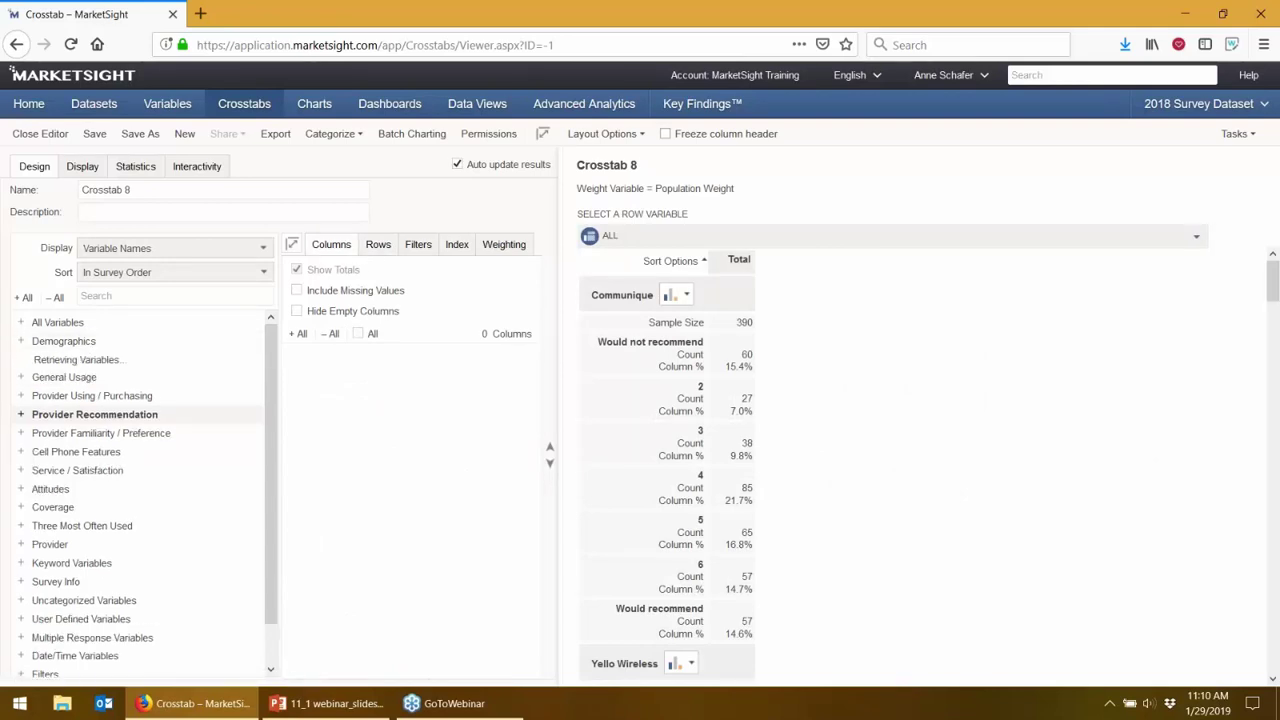
drag(57, 530, 358, 459)
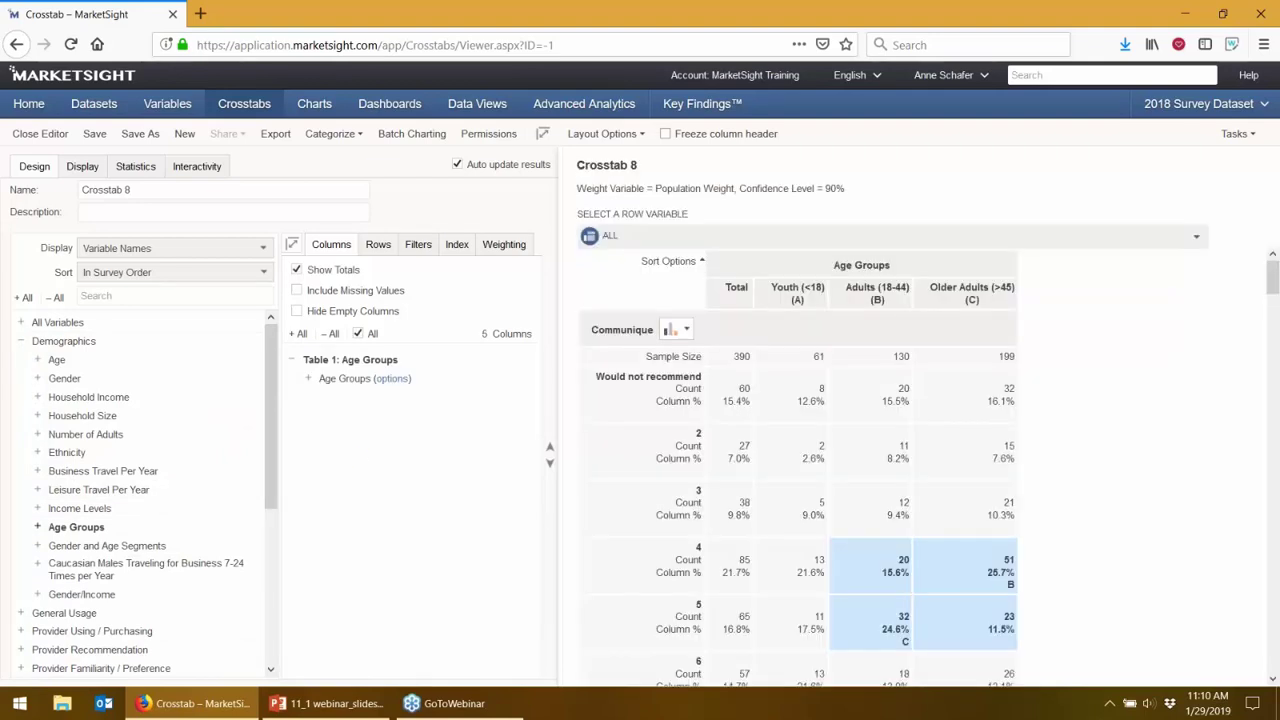
click(60, 133)
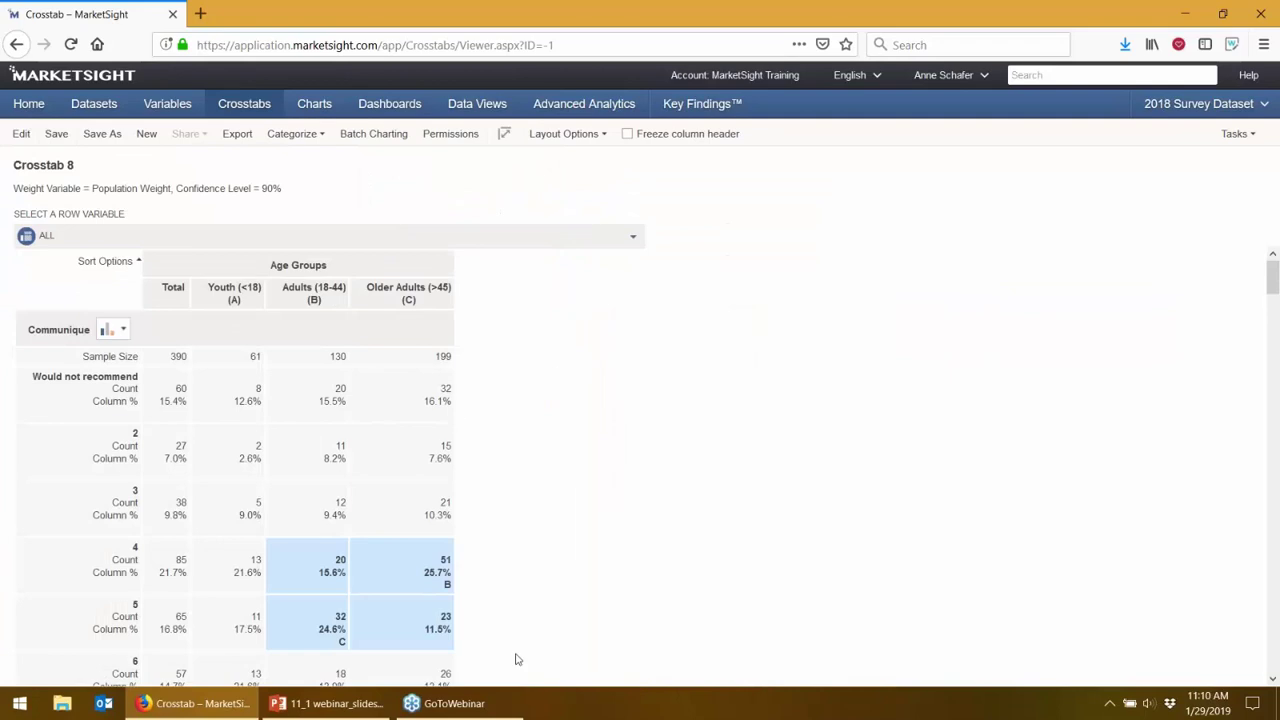
Examine the Provider Recommendation tables broken down by Age Groups throughout the crosstab results
scroll(531, 571, down, 4)
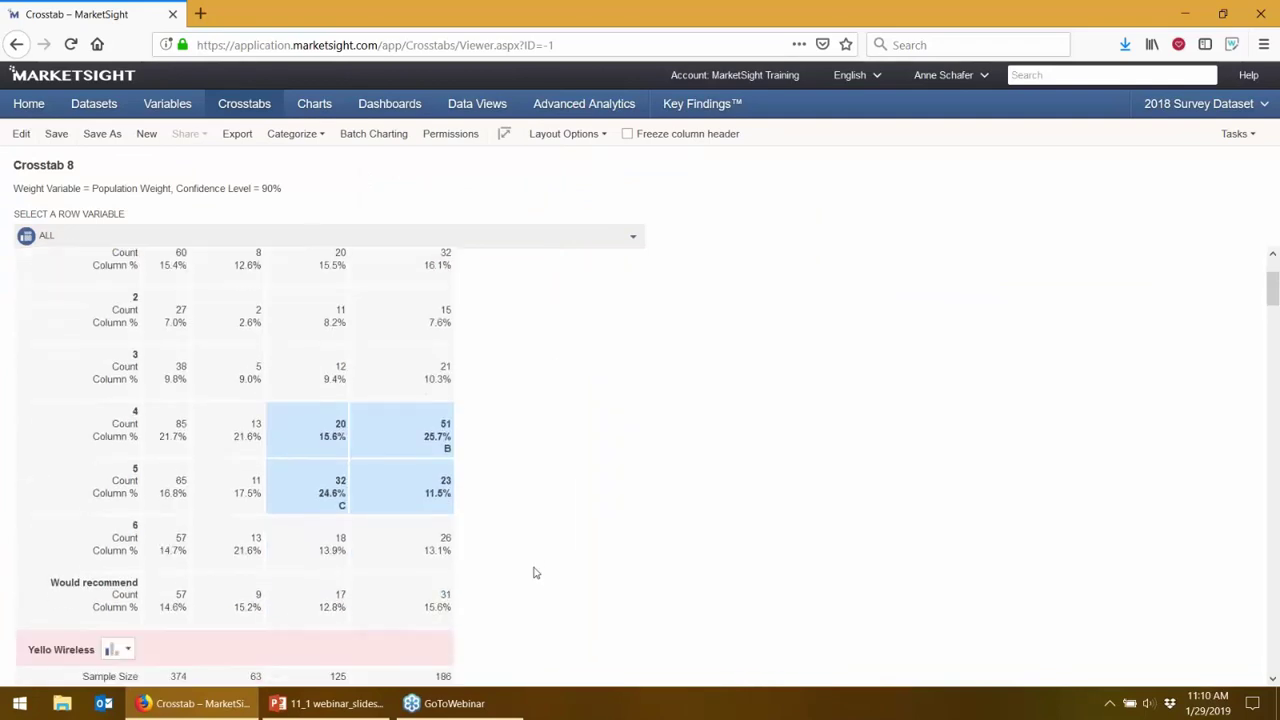
scroll(535, 570, down, 6)
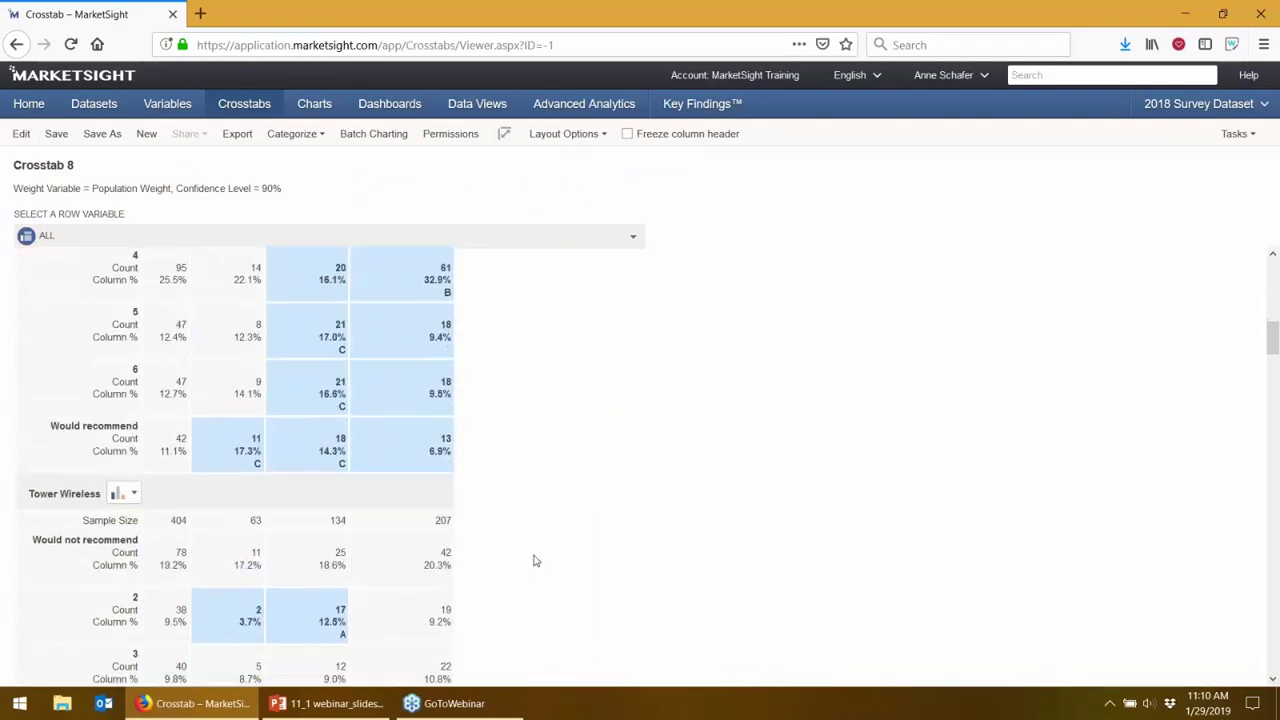
scroll(535, 560, down, 12)
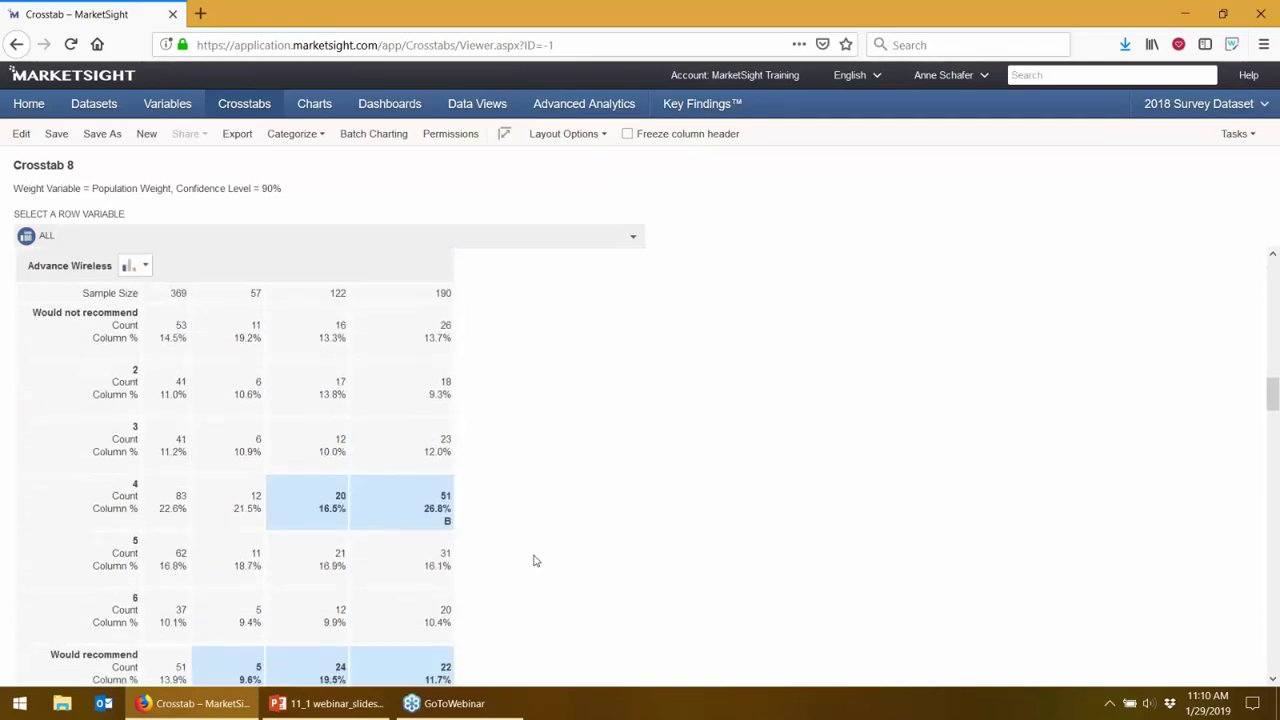
scroll(530, 550, down, 4)
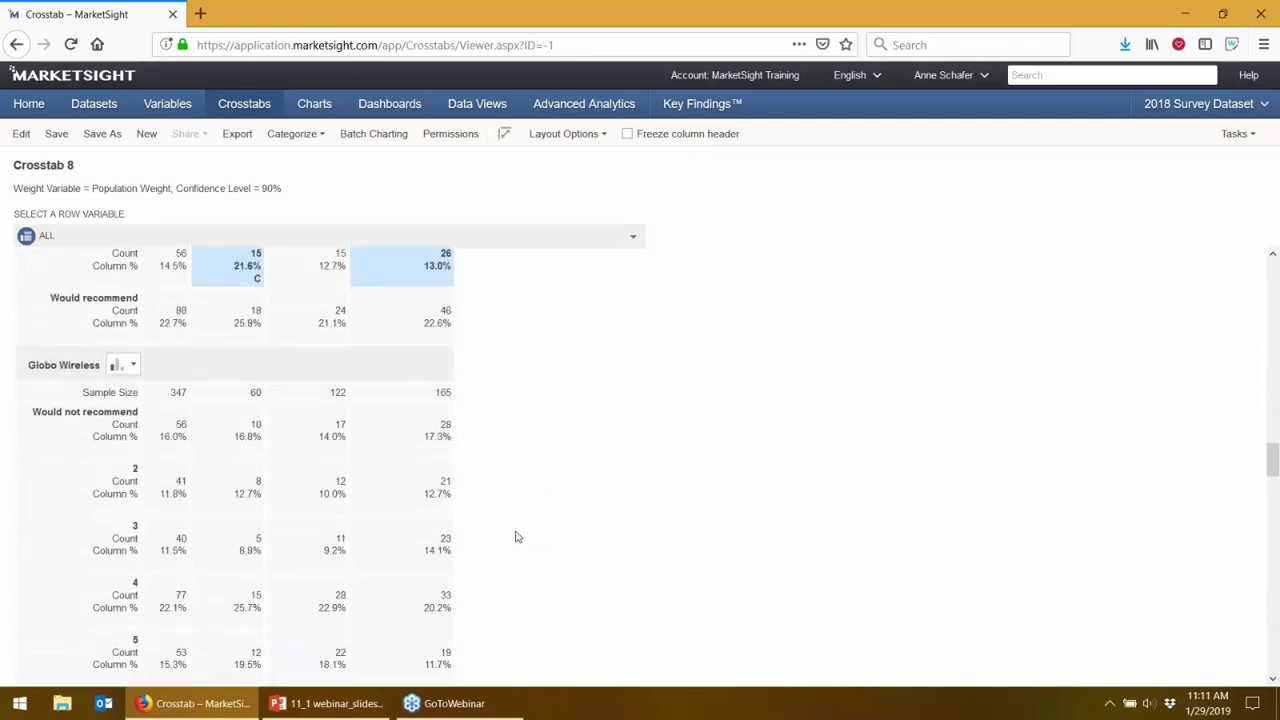
scroll(517, 537, down, 1)
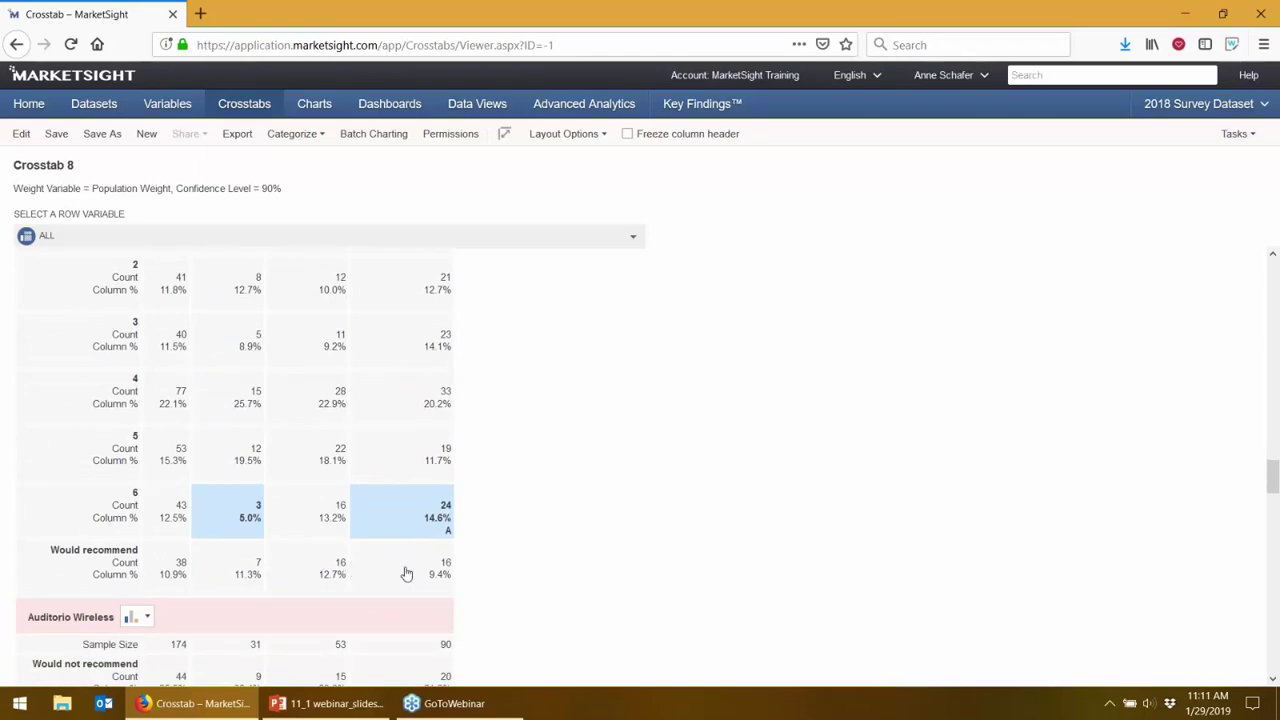
scroll(406, 574, down, 1)
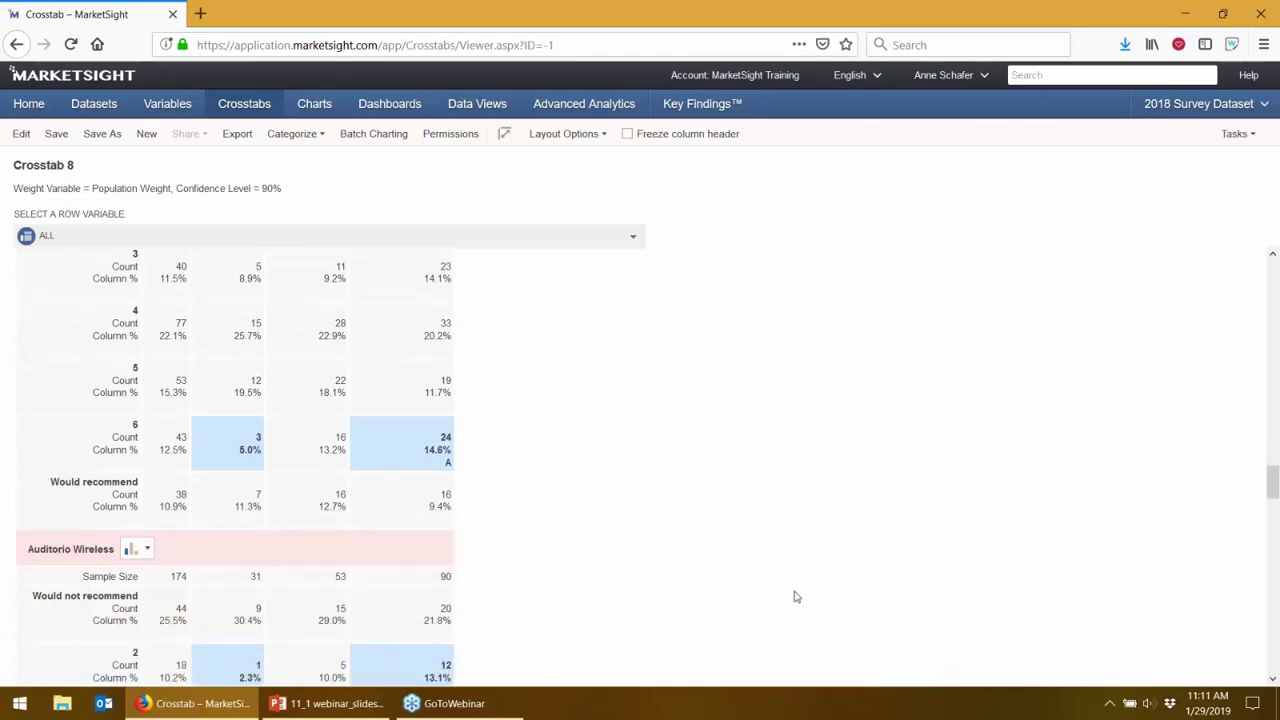
scroll(794, 597, up, 10)
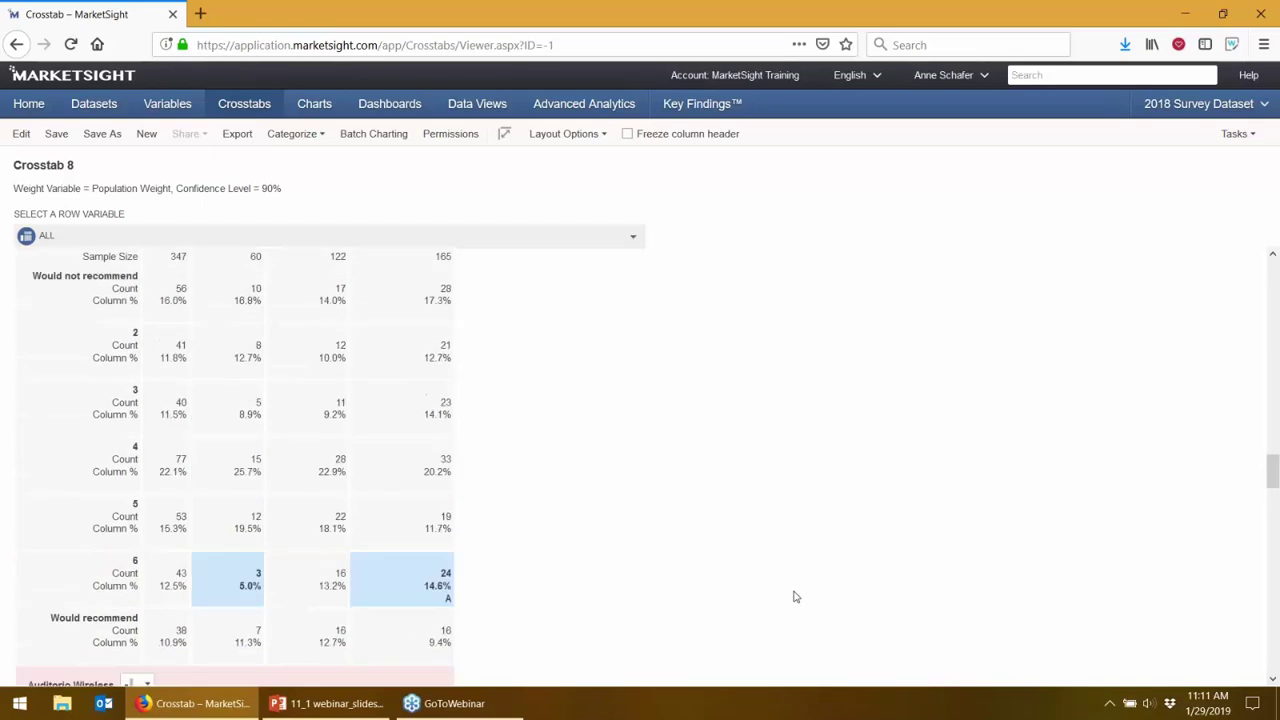
scroll(790, 597, up, 8)
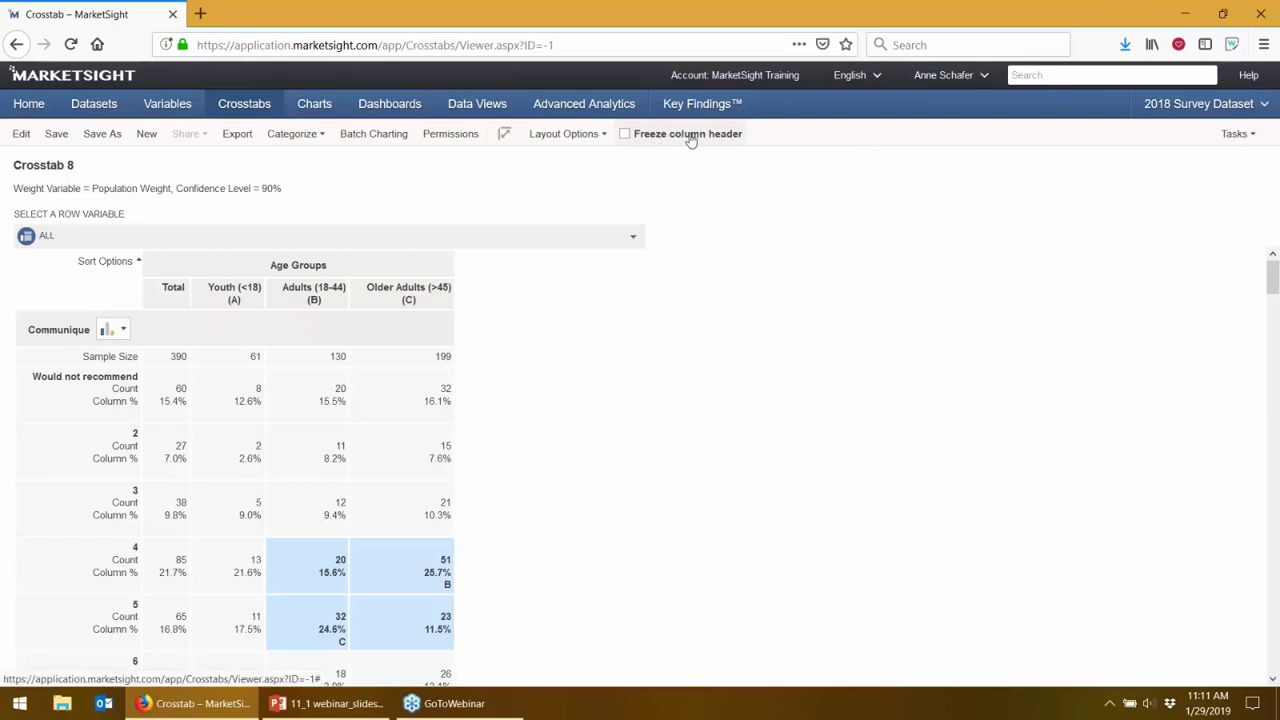
Freeze the crosstab's column header and check it while going through the provider tables
click(622, 135)
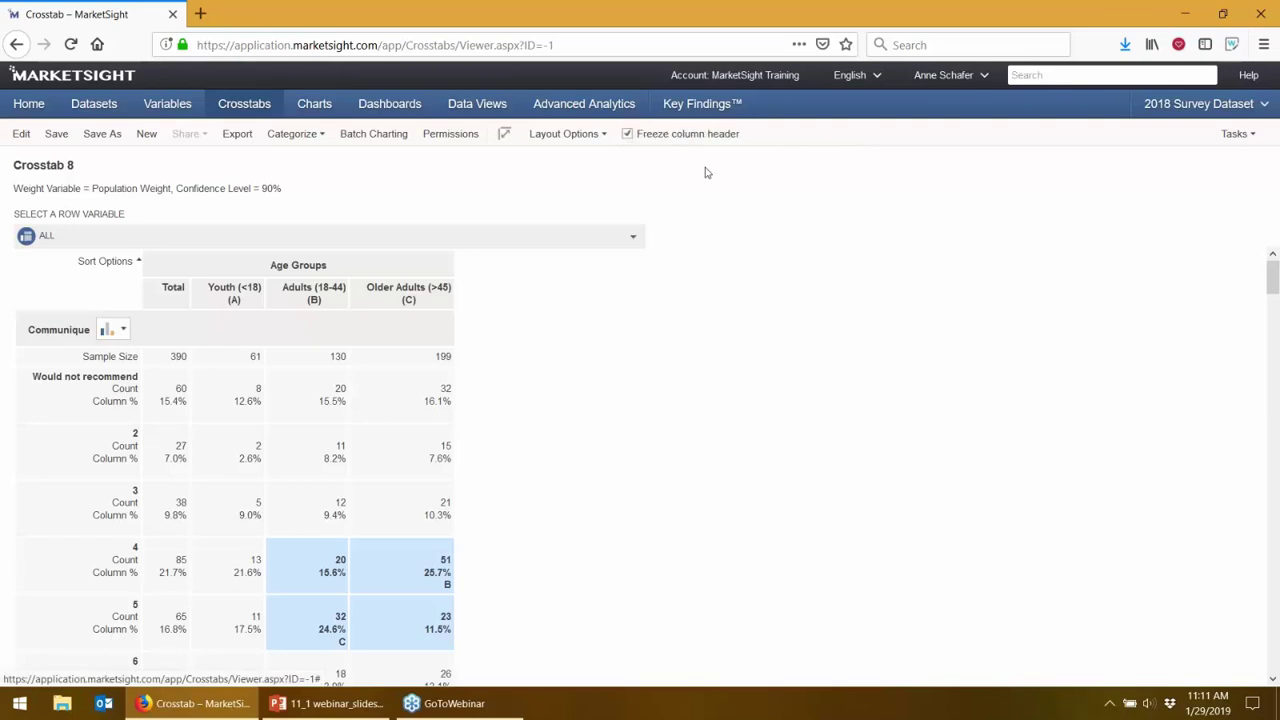
scroll(610, 355, down, 2)
scroll(610, 355, down, 10)
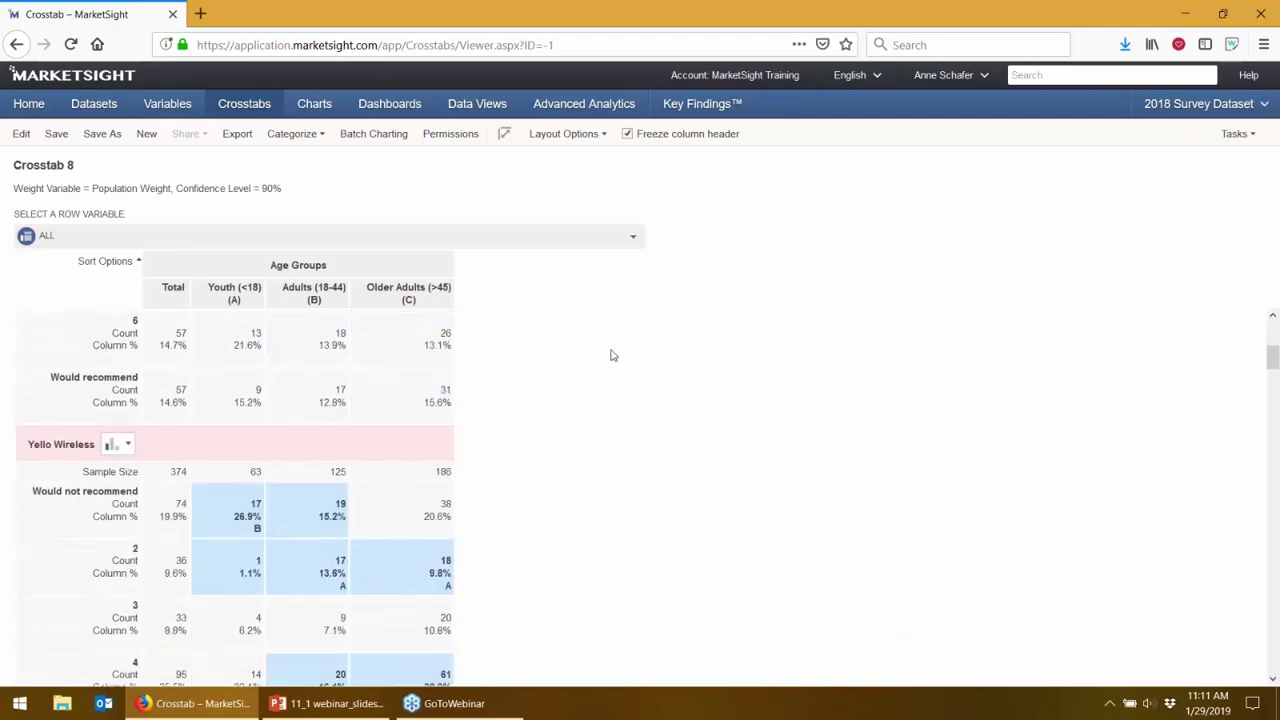
scroll(602, 355, down, 6)
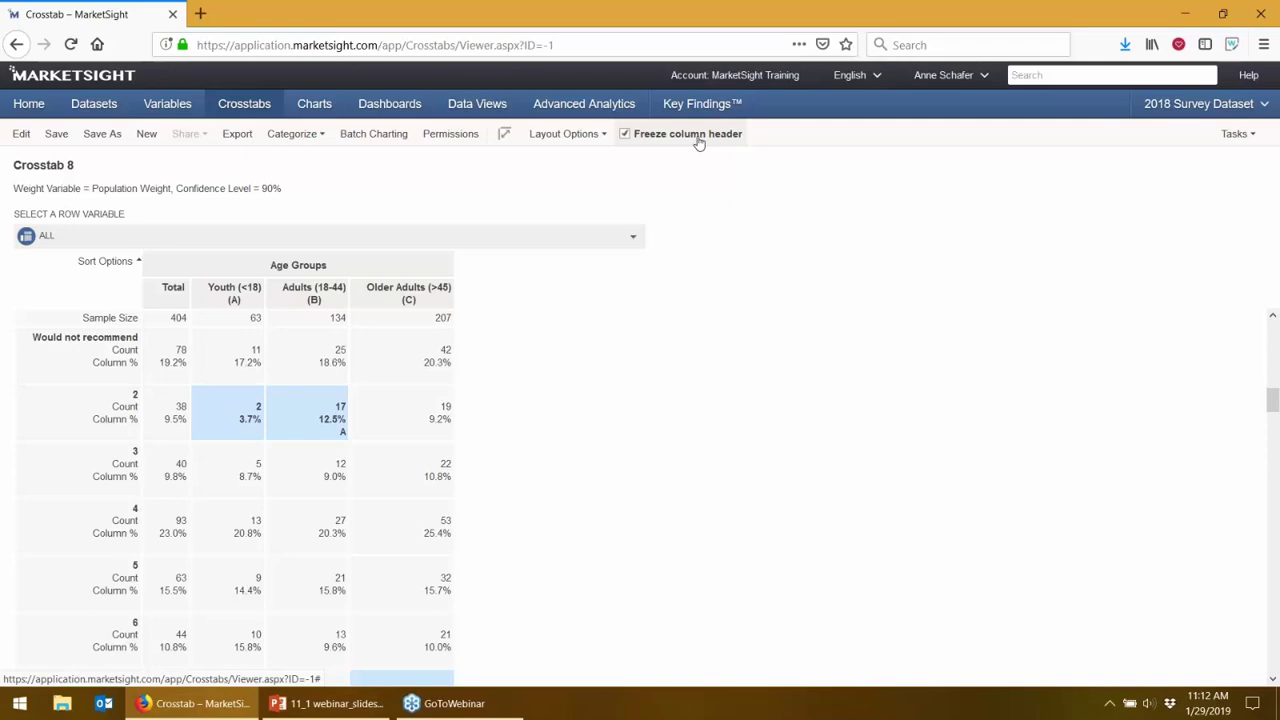
click(963, 86)
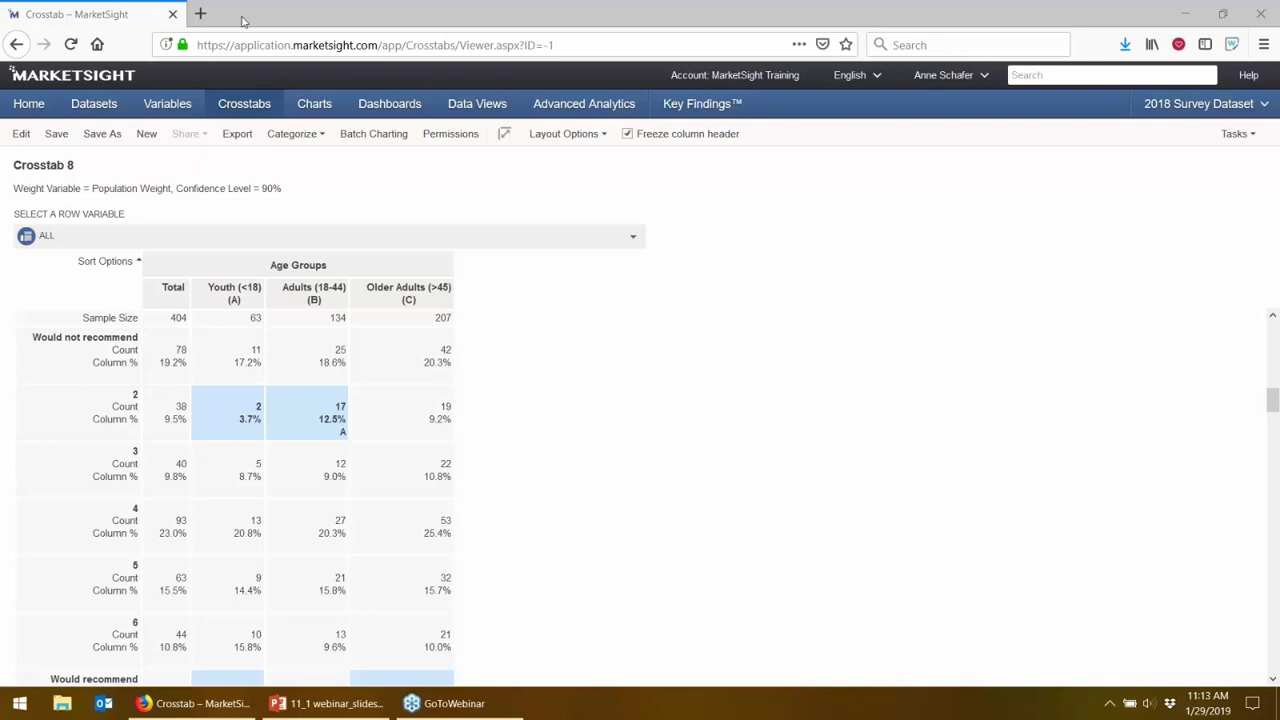
Reopen the crosstab for editing and nest the Gender variable under Communique in the first row table
click(13, 137)
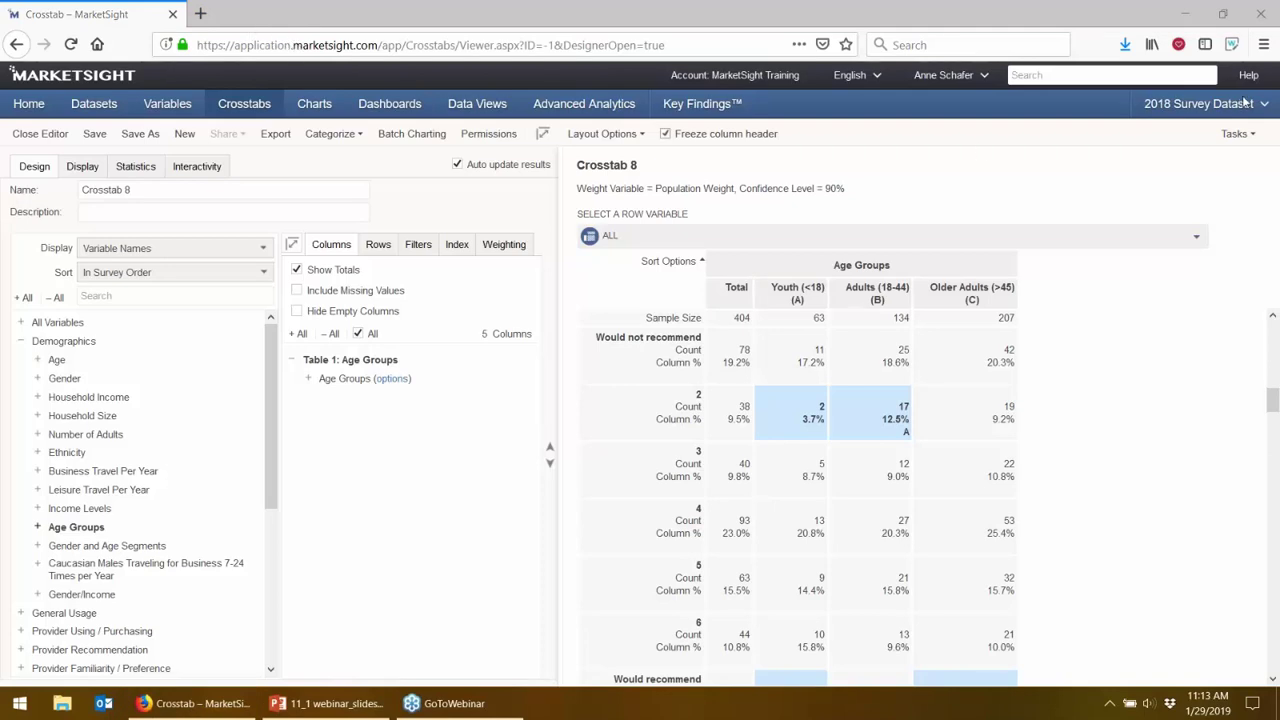
click(72, 178)
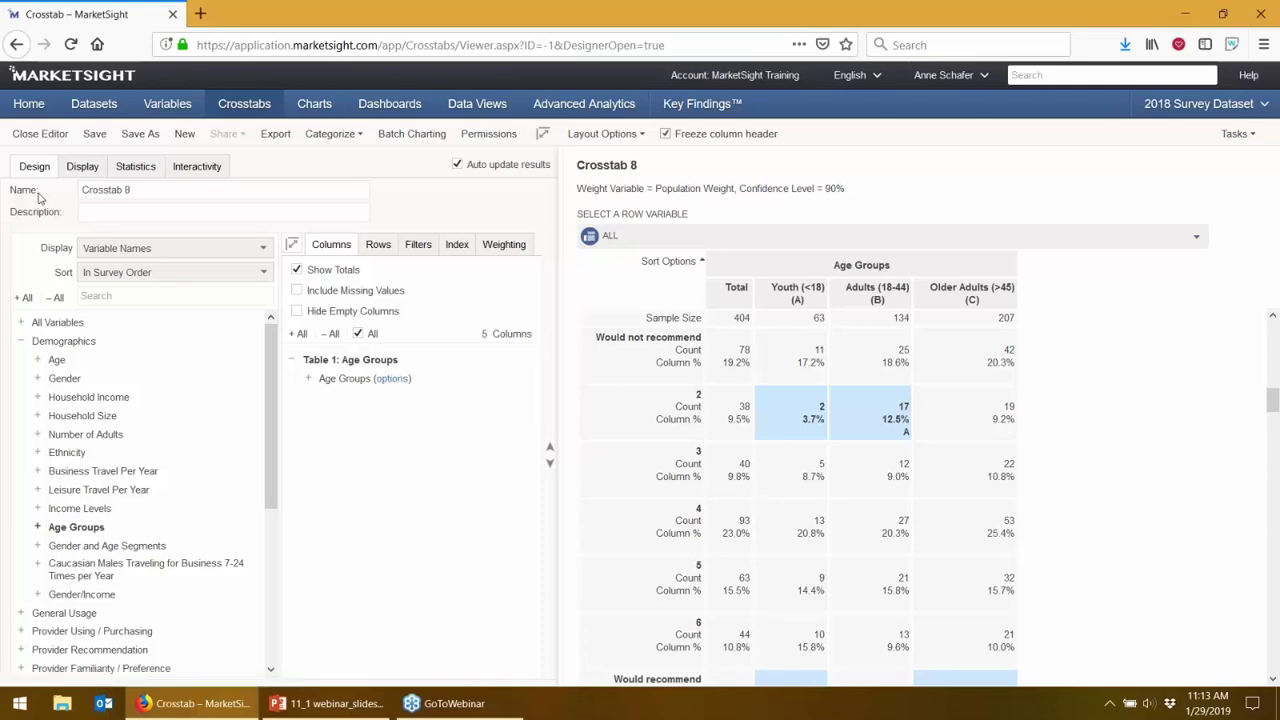
click(377, 246)
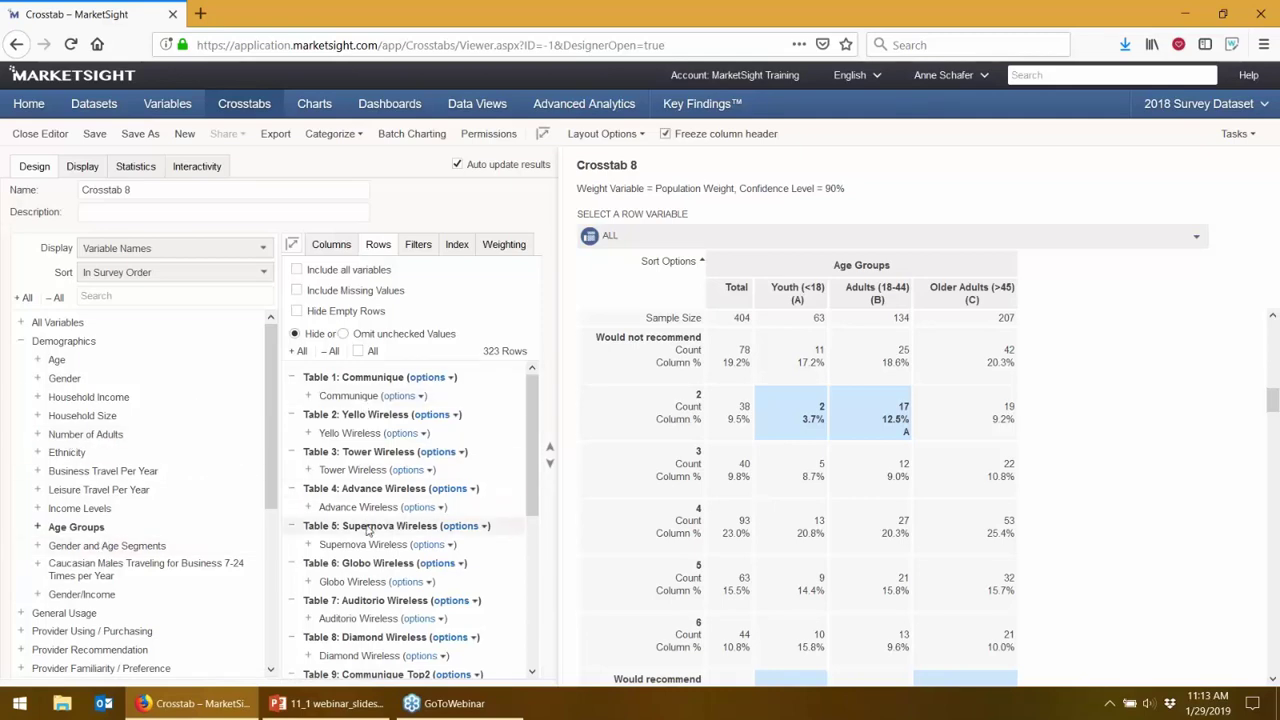
scroll(45, 575, down, 2)
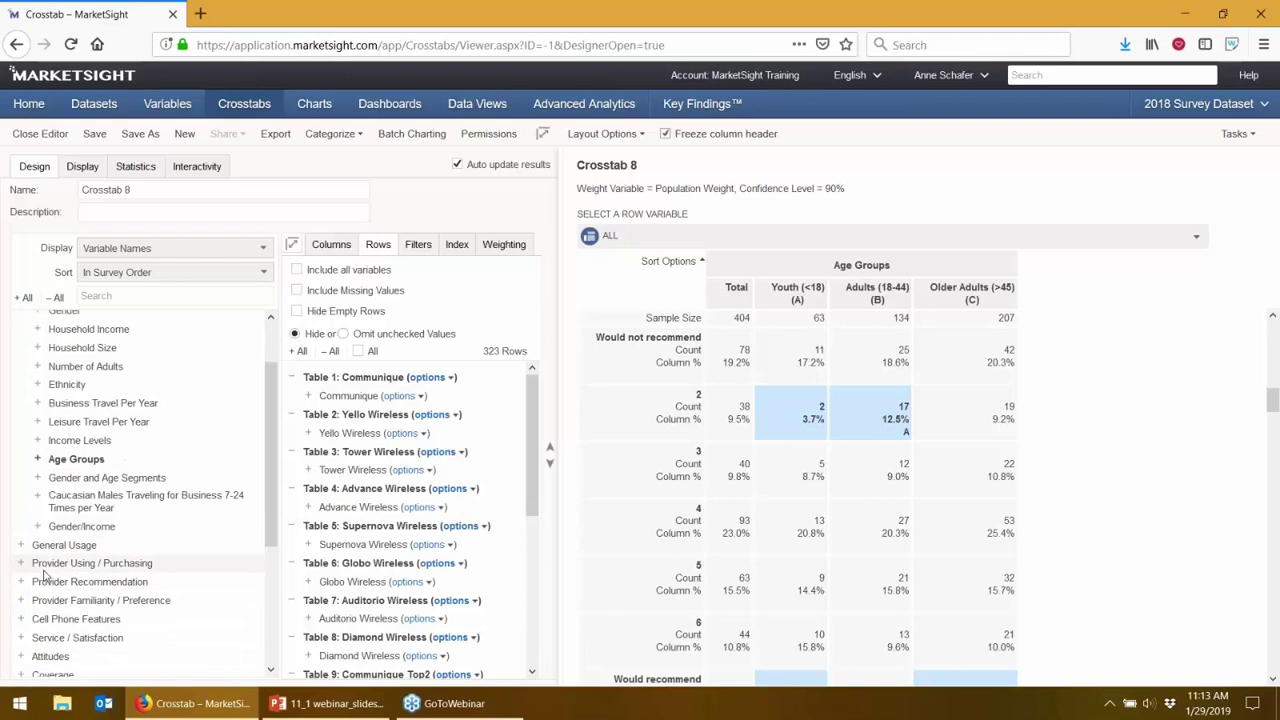
scroll(140, 399, up, 2)
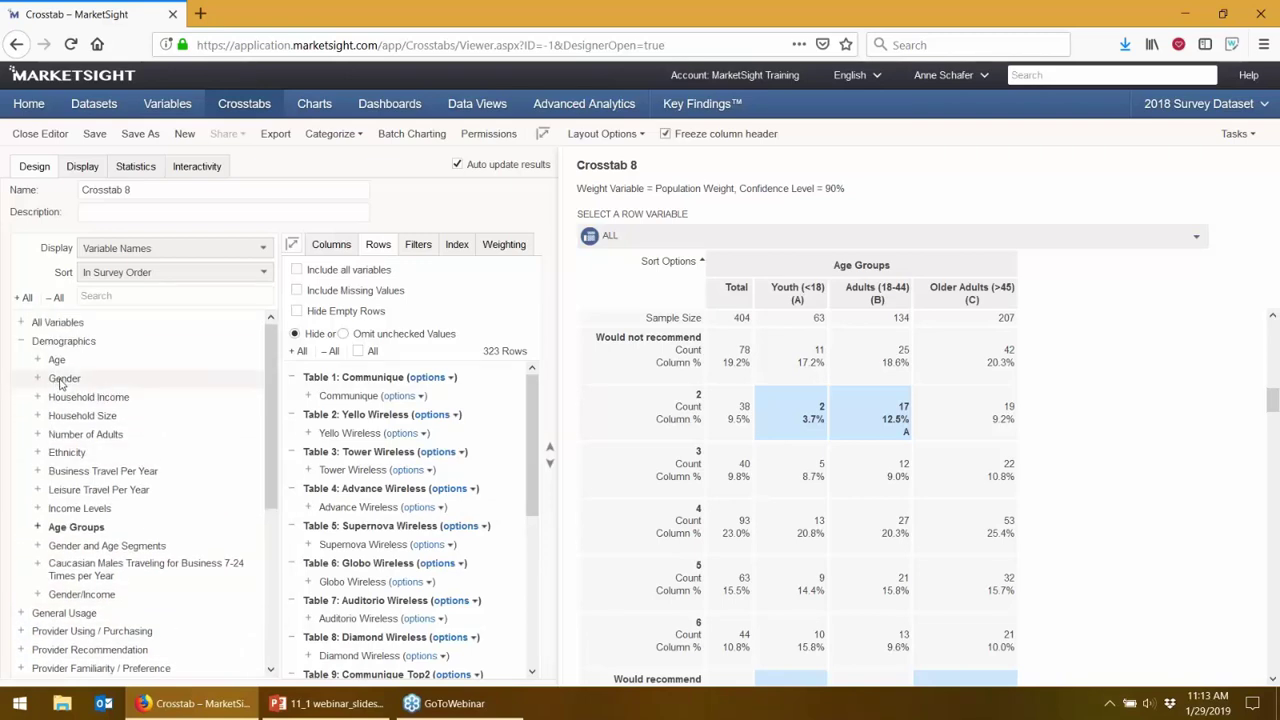
drag(60, 384, 320, 383)
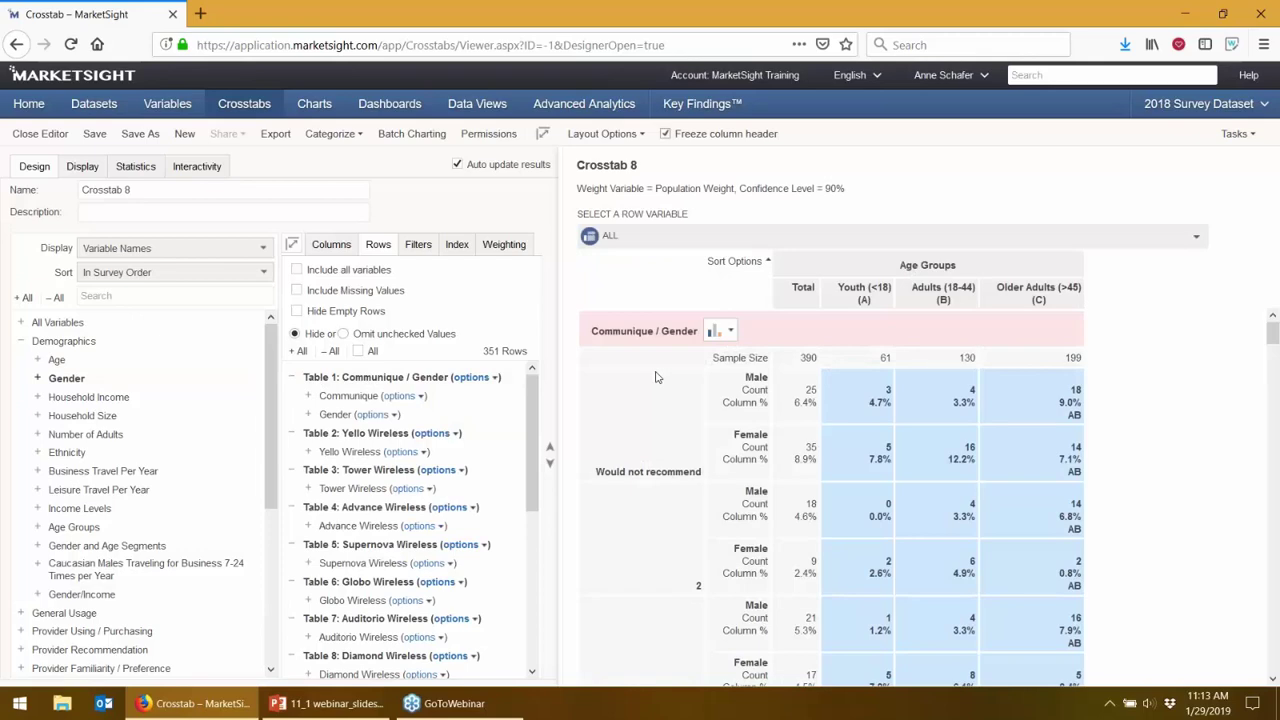
scroll(679, 492, down, 3)
scroll(679, 492, down, 3)
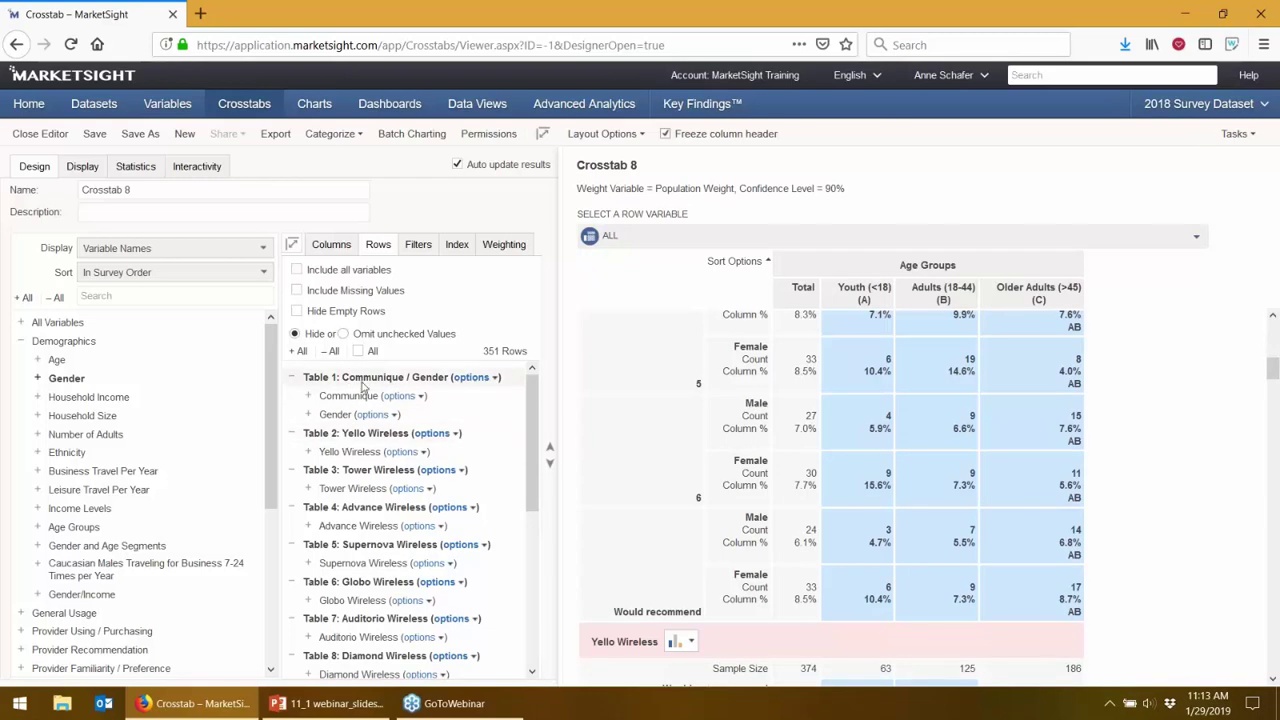
scroll(330, 600, down, 5)
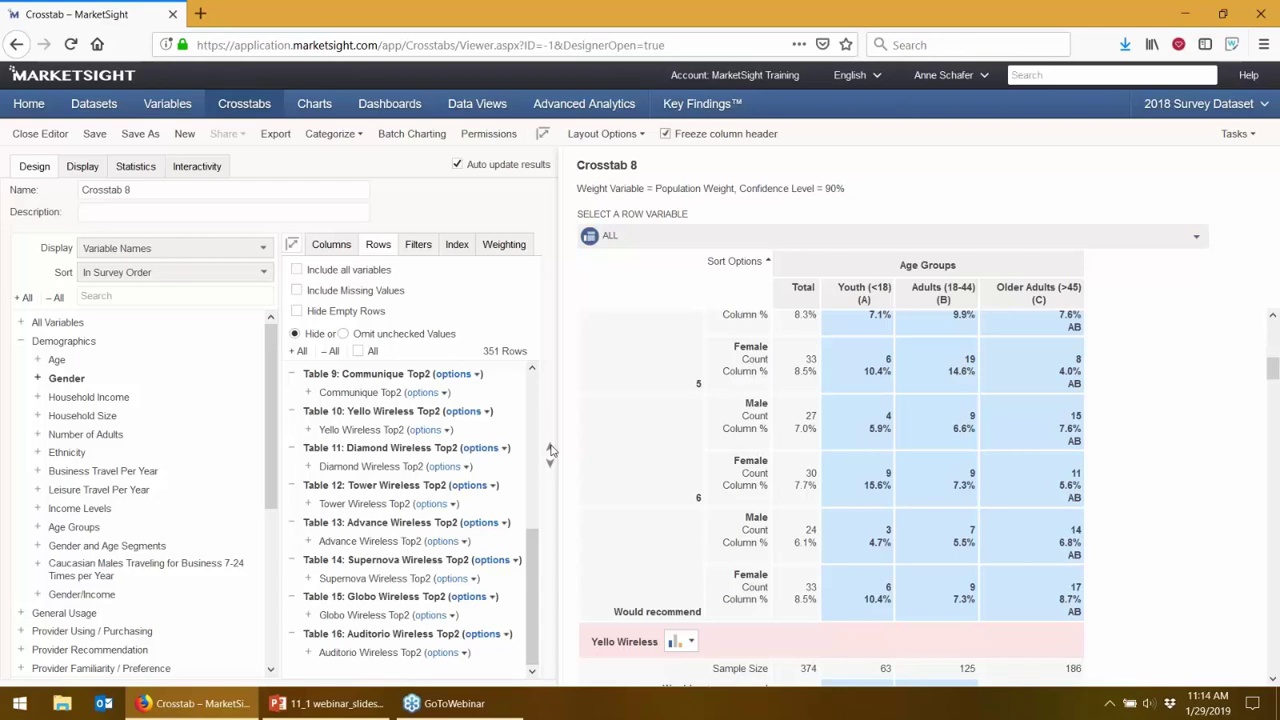
scroll(520, 456, up, 3)
scroll(520, 456, up, 2)
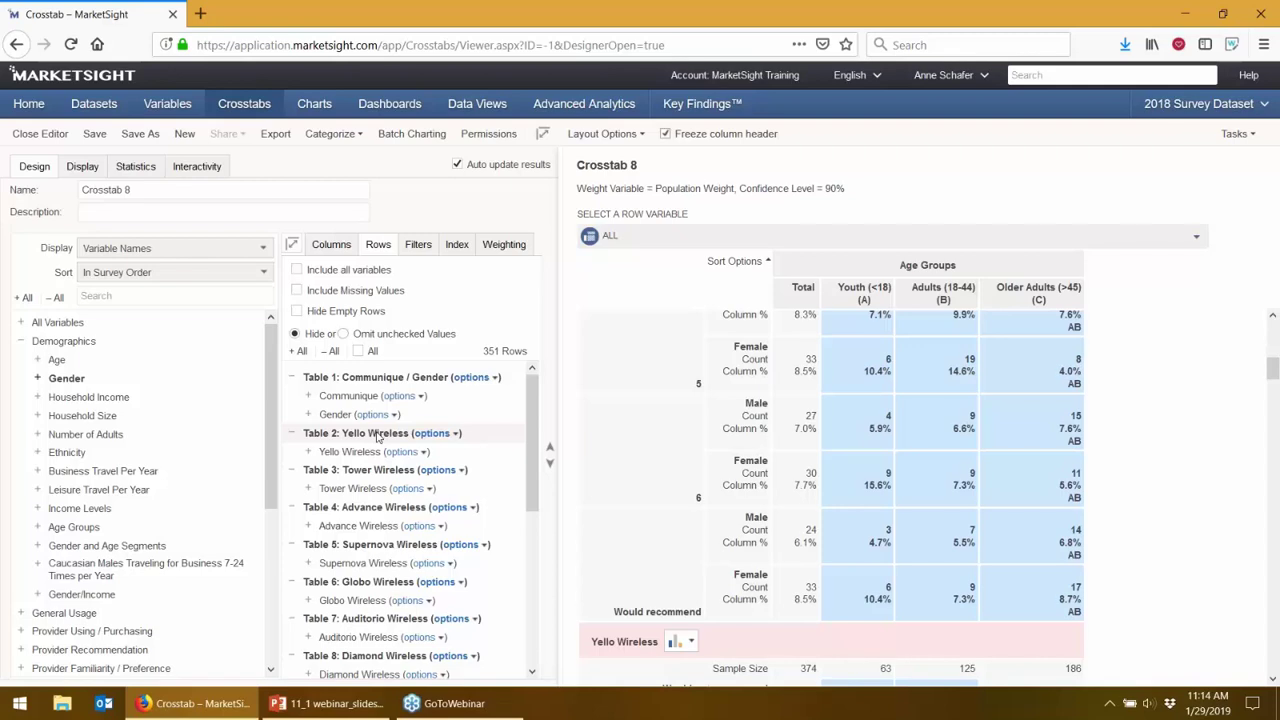
Leave the crosstab and open the Household Income chart of the Batch Charting Crosstab for editing
click(305, 106)
click(727, 327)
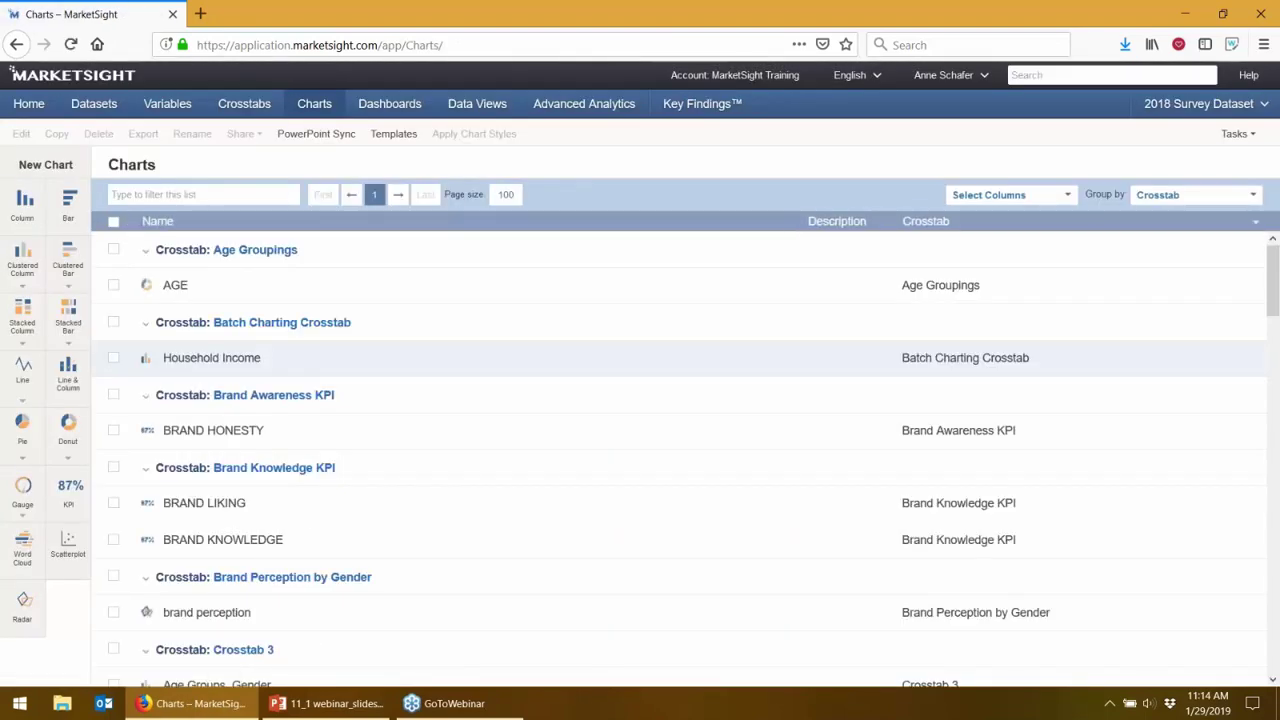
click(208, 366)
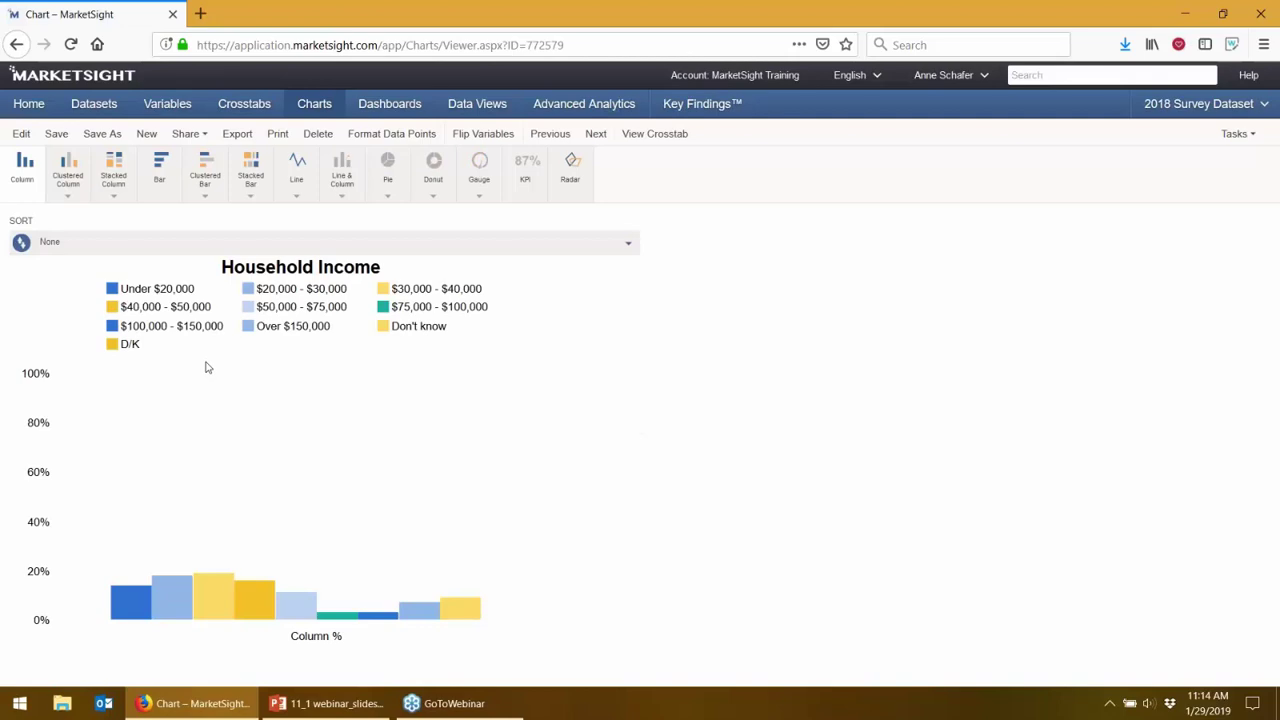
click(22, 134)
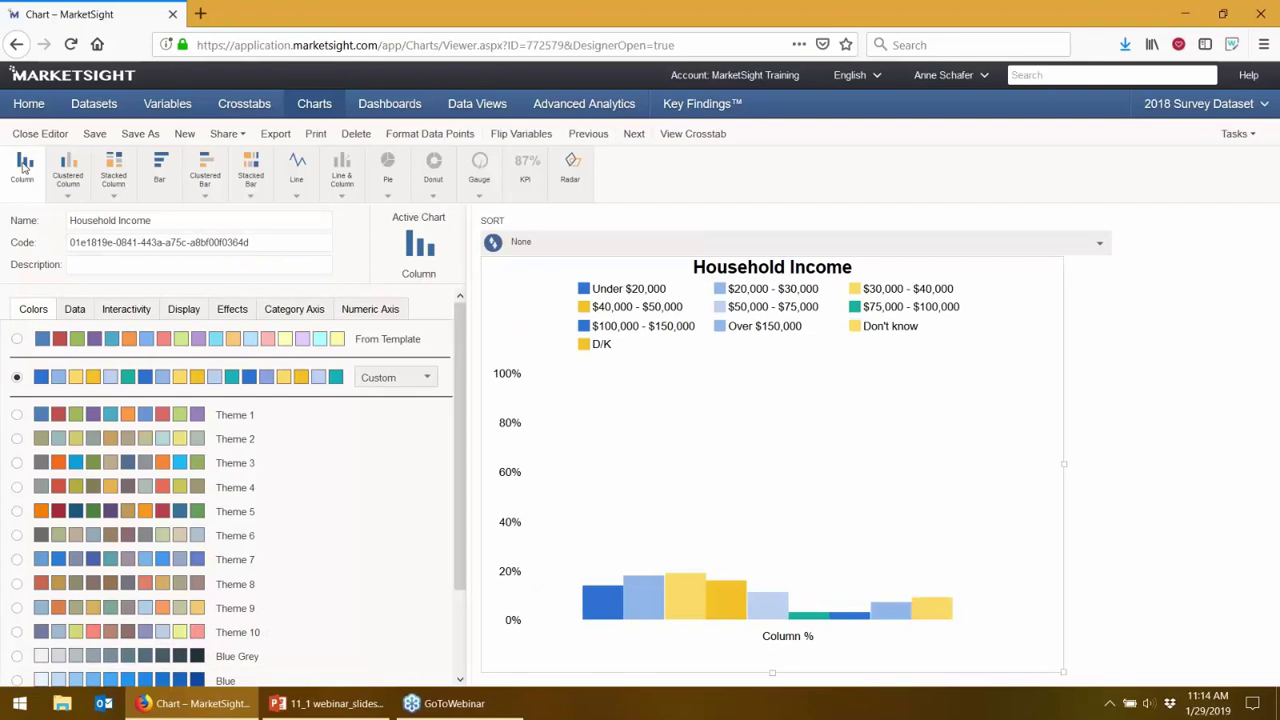
Turn on the Sample Size display option for the Household Income chart
click(190, 312)
scroll(153, 360, down, 10)
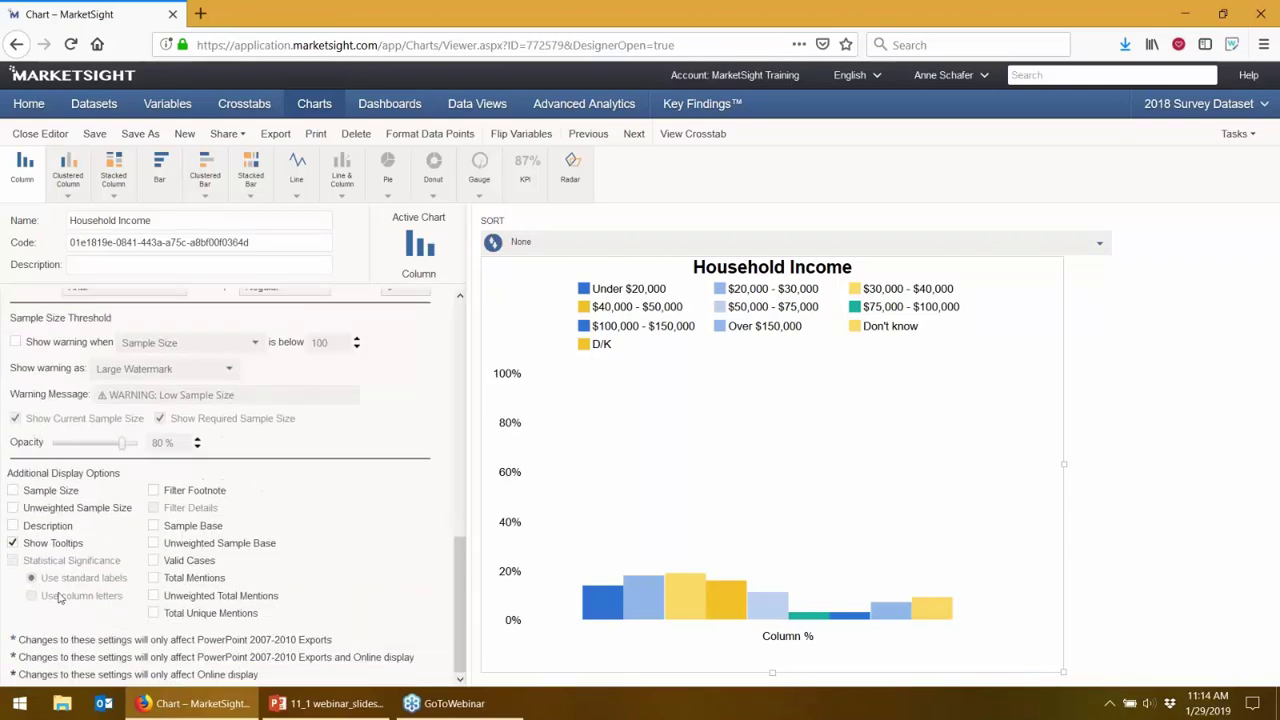
click(13, 491)
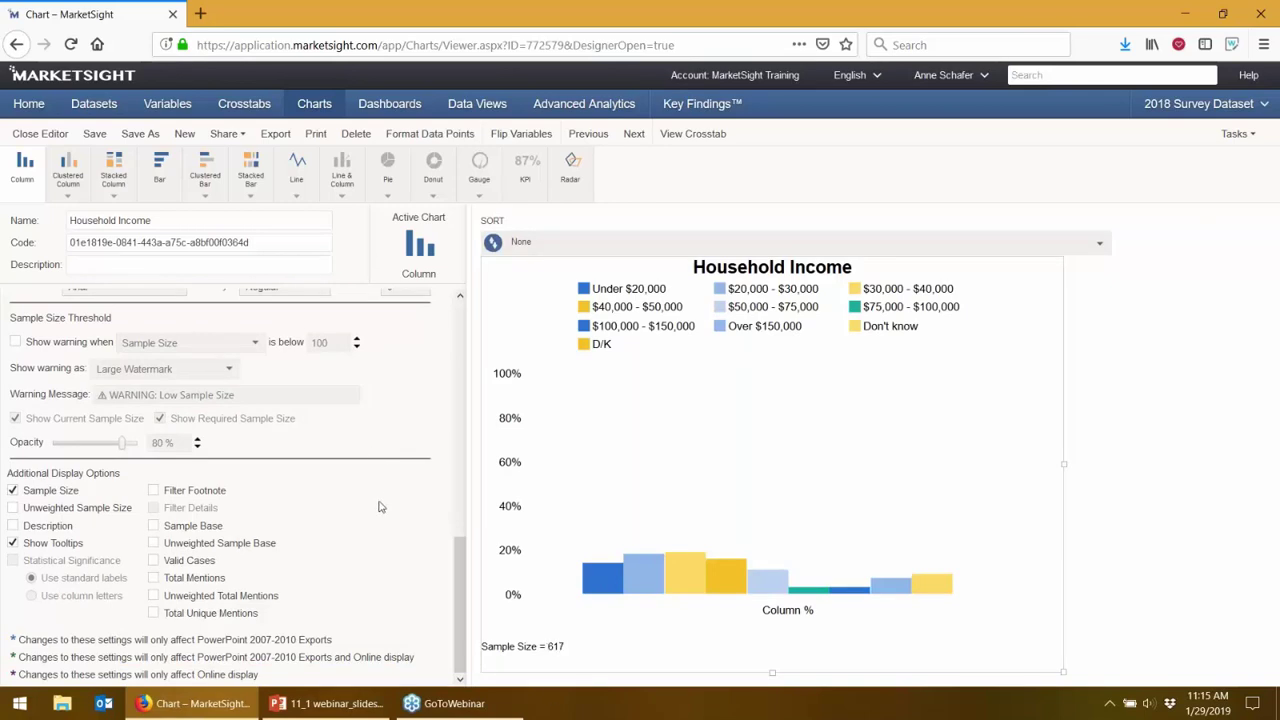
Enable the sample size threshold warning for the chart when Sample Size is below 700
scroll(318, 461, up, 1)
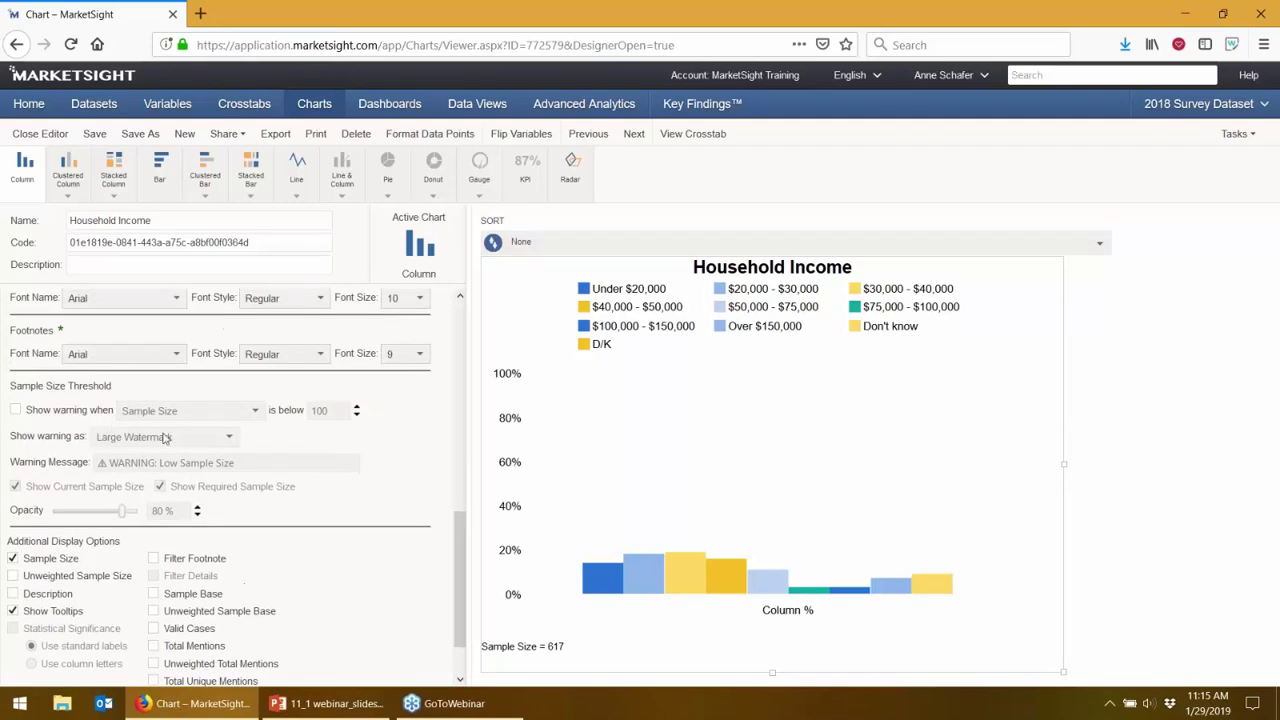
click(16, 411)
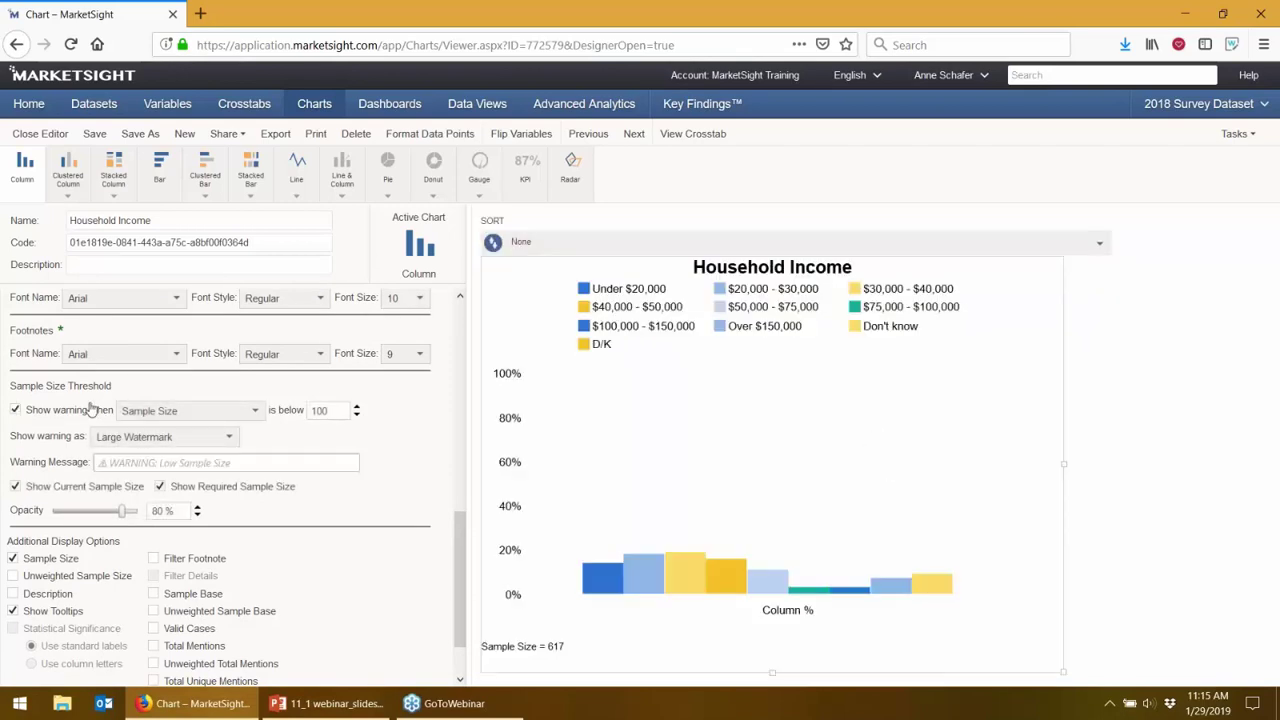
double_click(318, 410)
text(700)
click(376, 444)
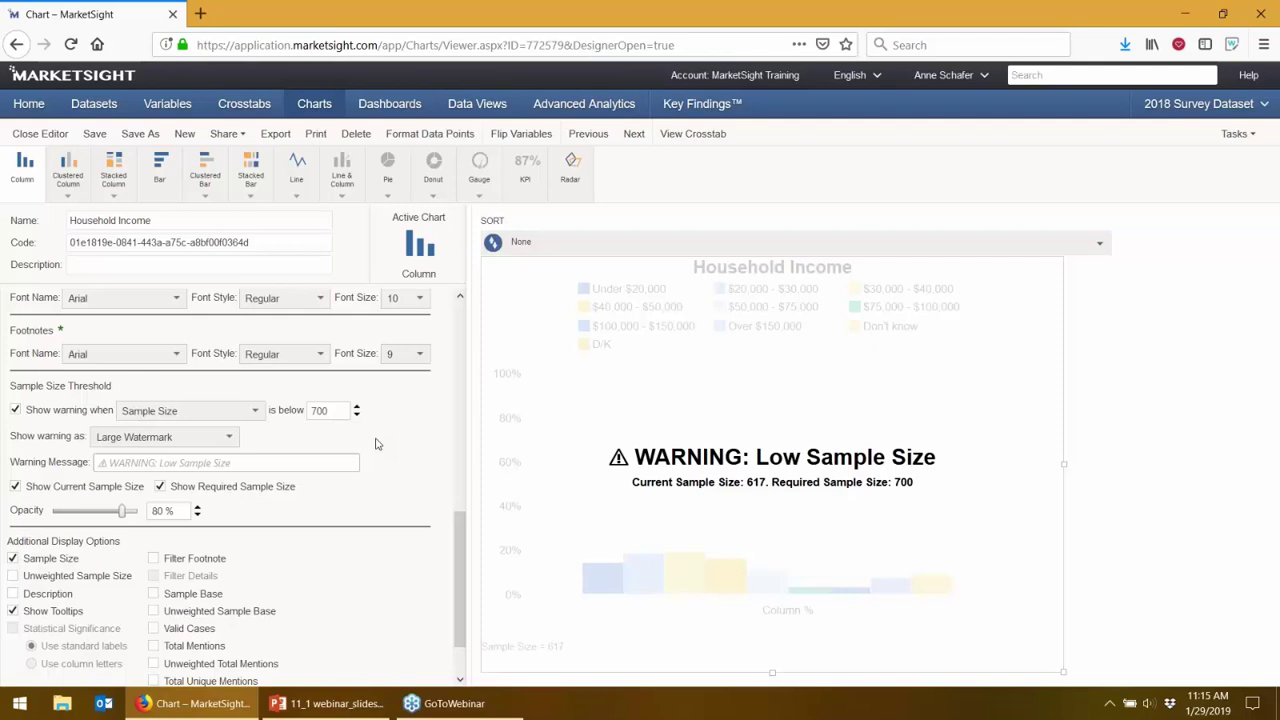
Show the low sample size warning as a Footnote Message, and turn off the chart's sample size threshold warning
click(352, 460)
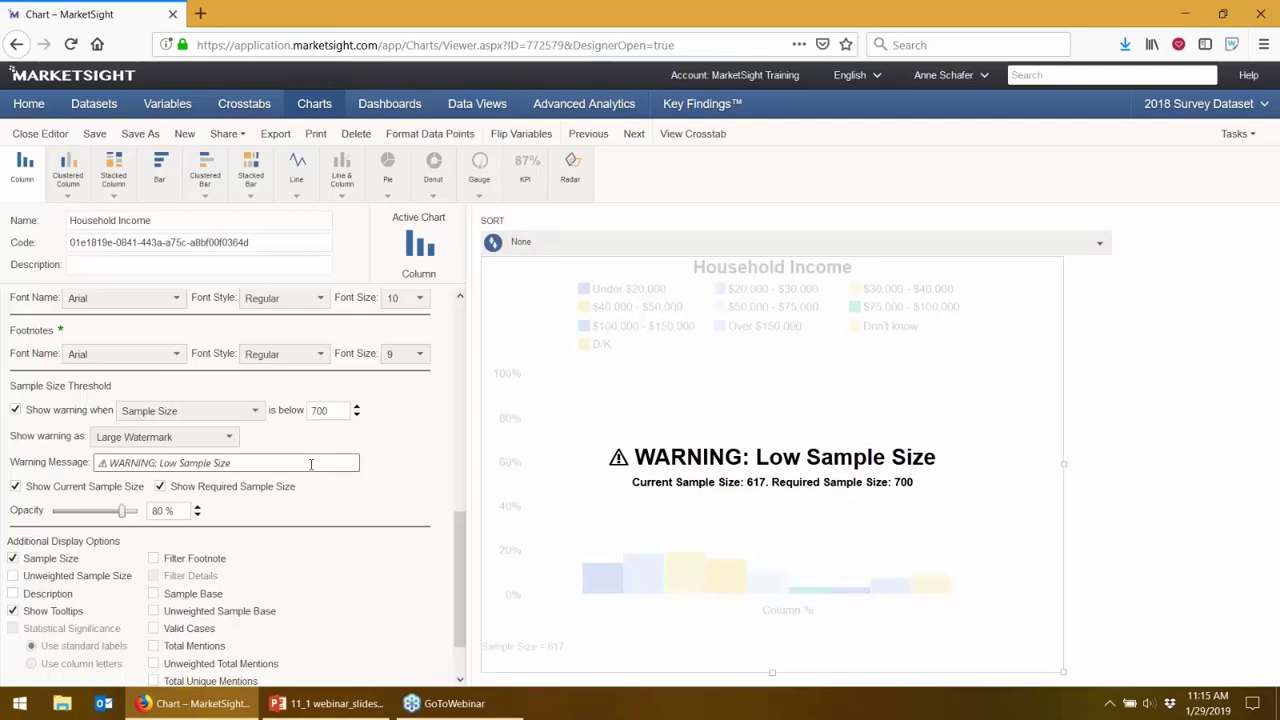
click(215, 437)
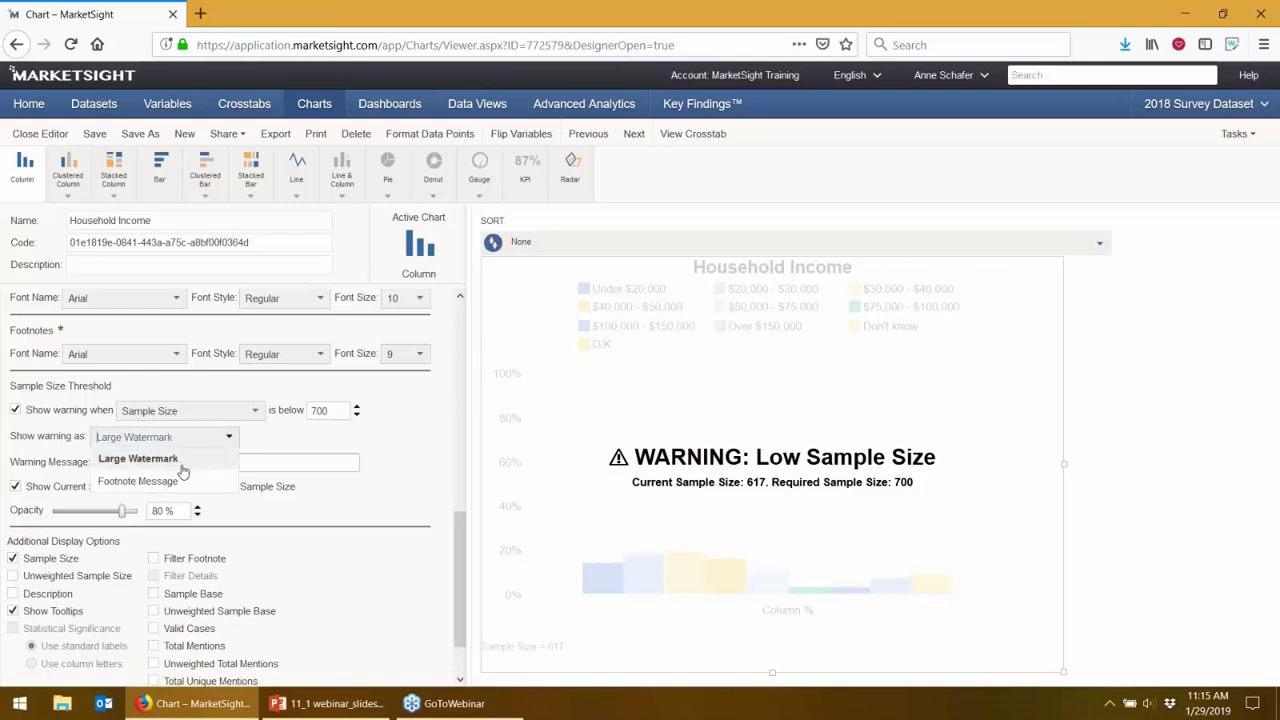
click(155, 483)
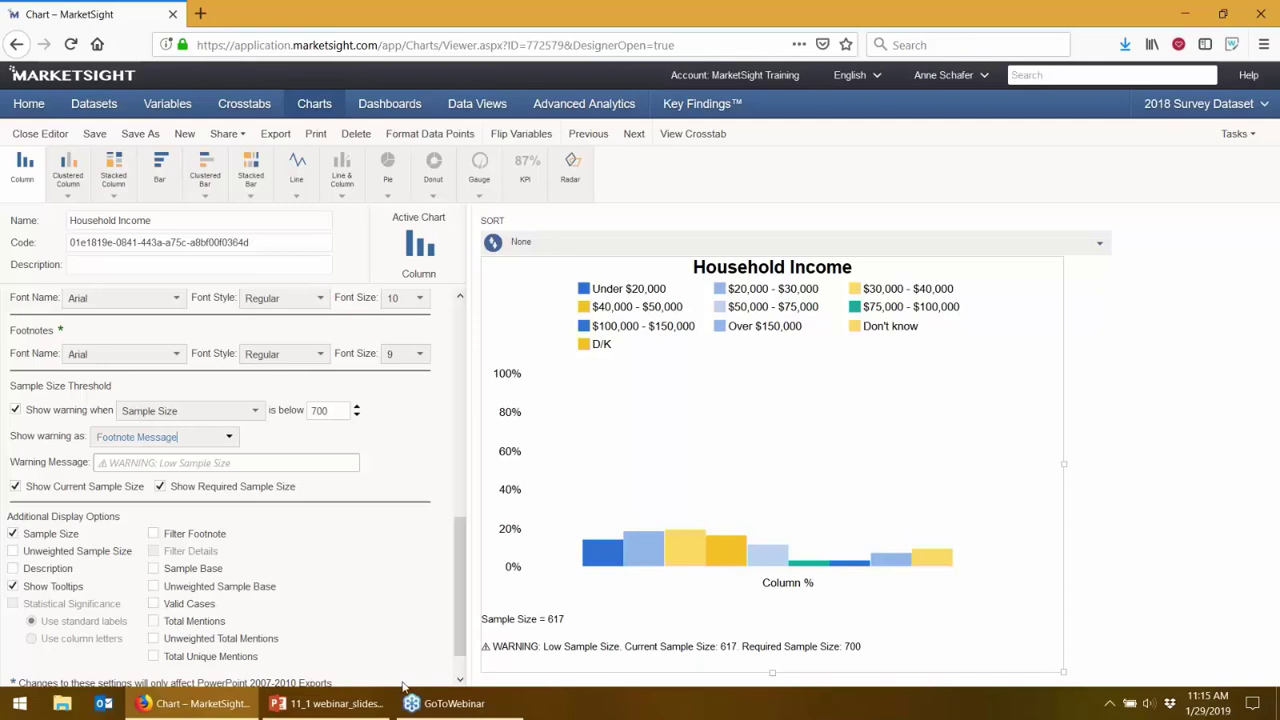
click(66, 408)
Set the Household Income chart's title placement to Left
scroll(66, 408, up, 5)
scroll(171, 380, up, 3)
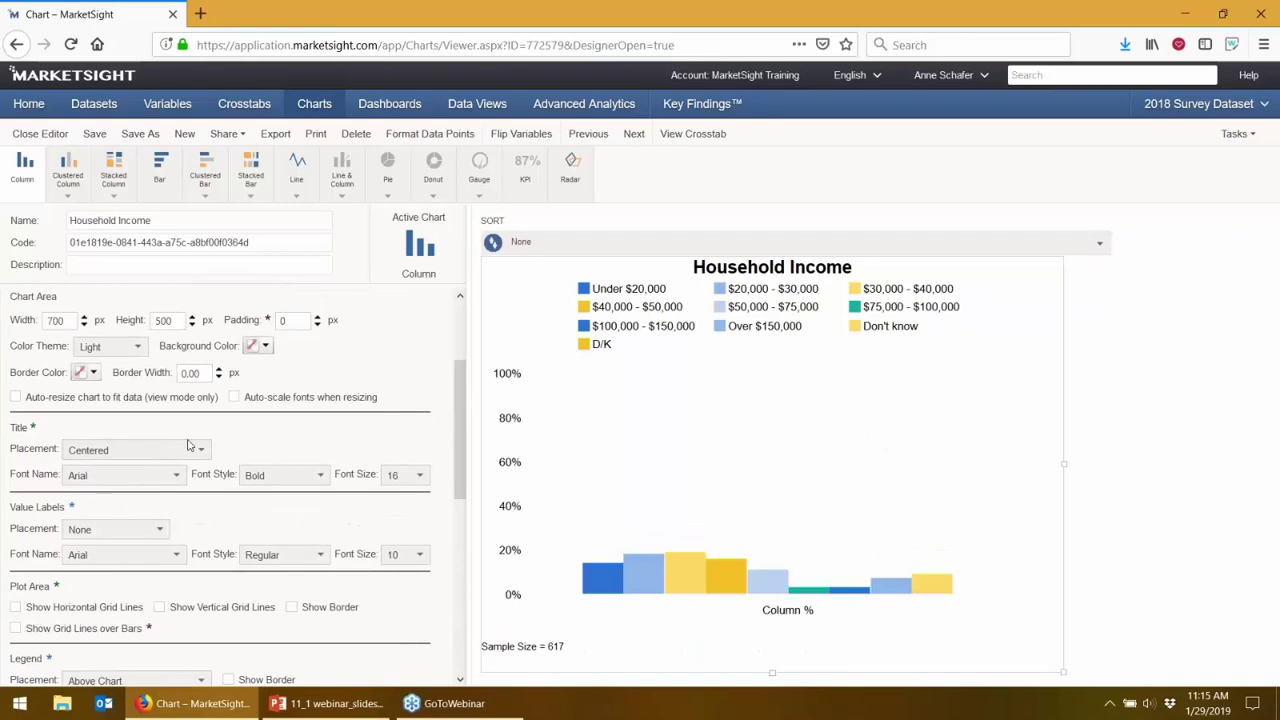
click(186, 449)
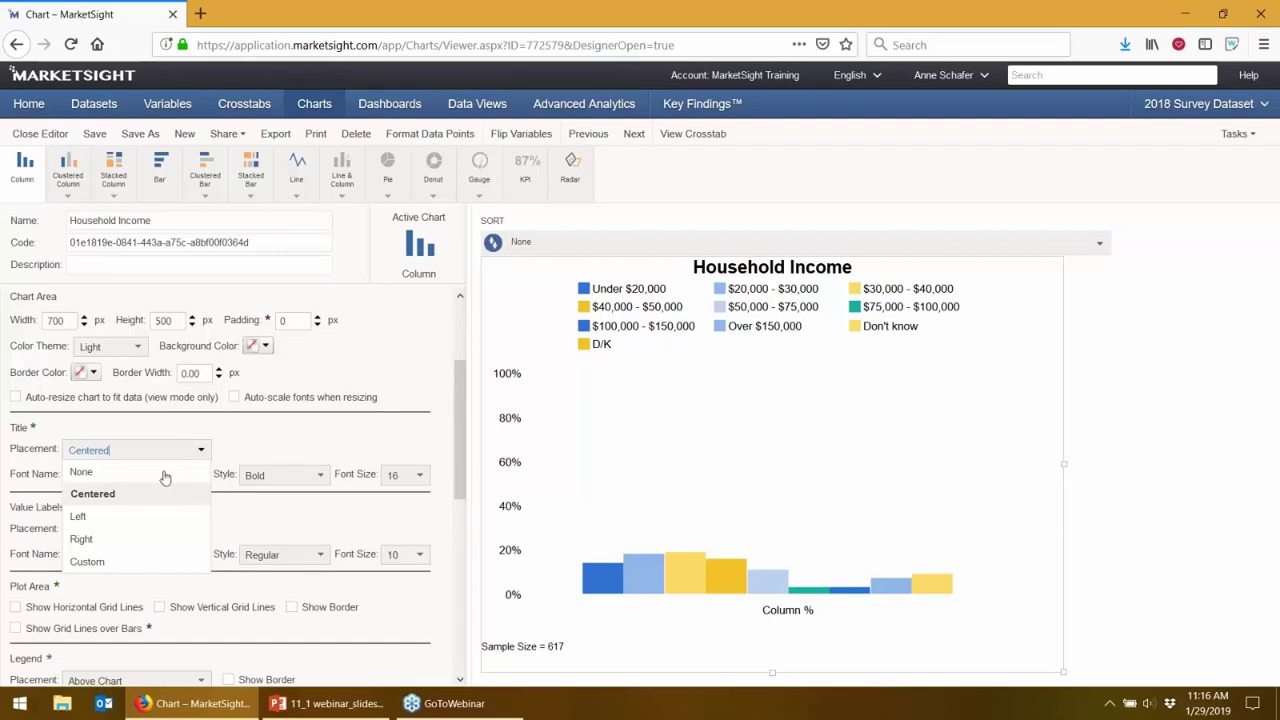
click(144, 516)
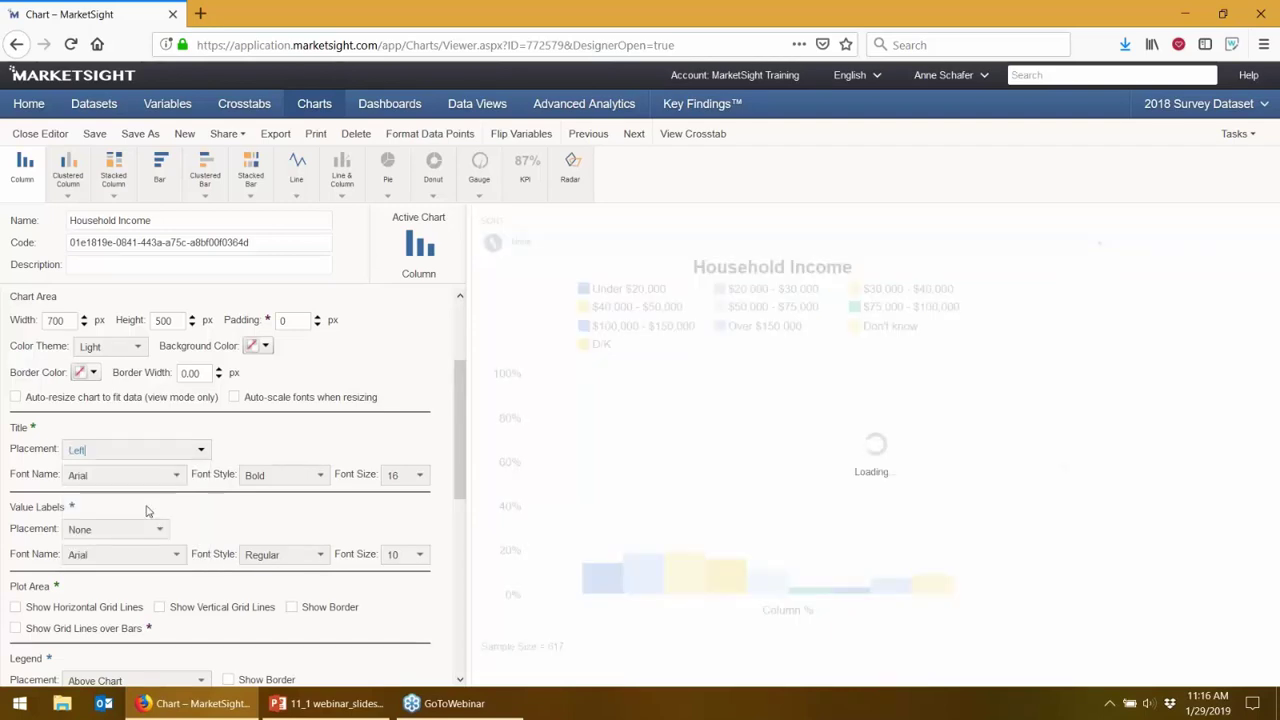
Set the title placement to Custom and move the title to the bottom center of the chart, below the sample size footnote
click(136, 452)
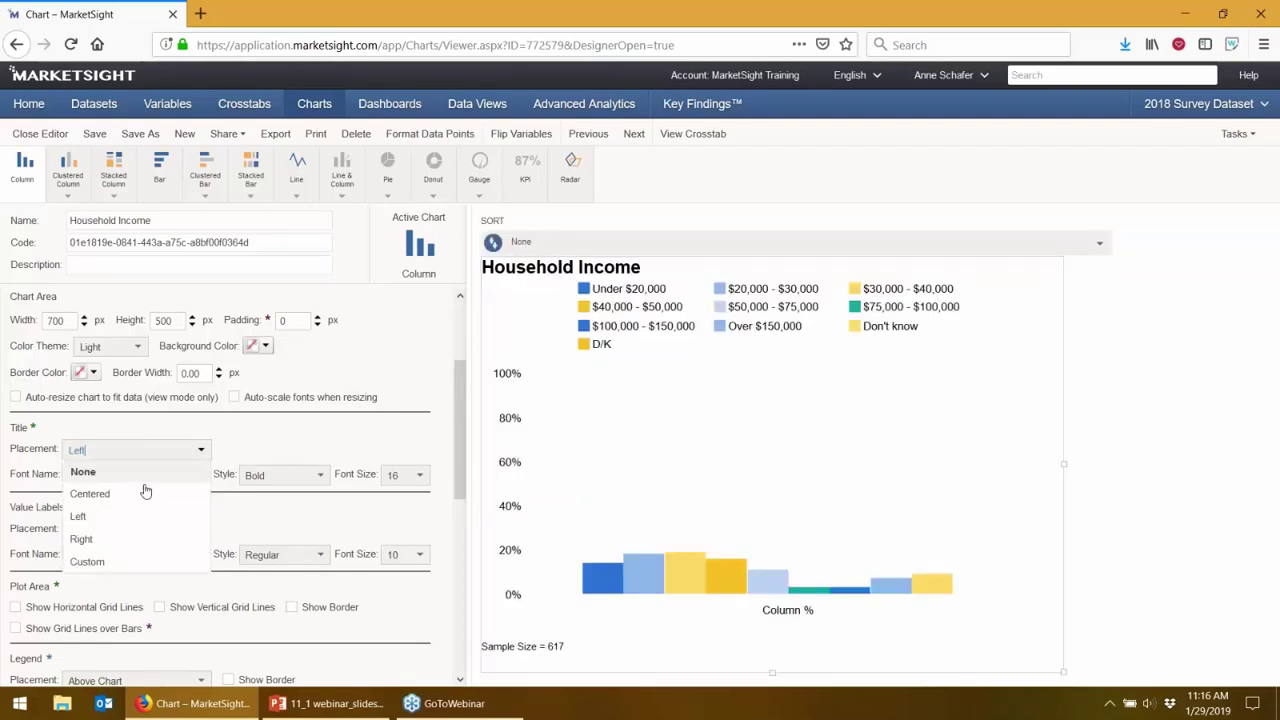
click(118, 568)
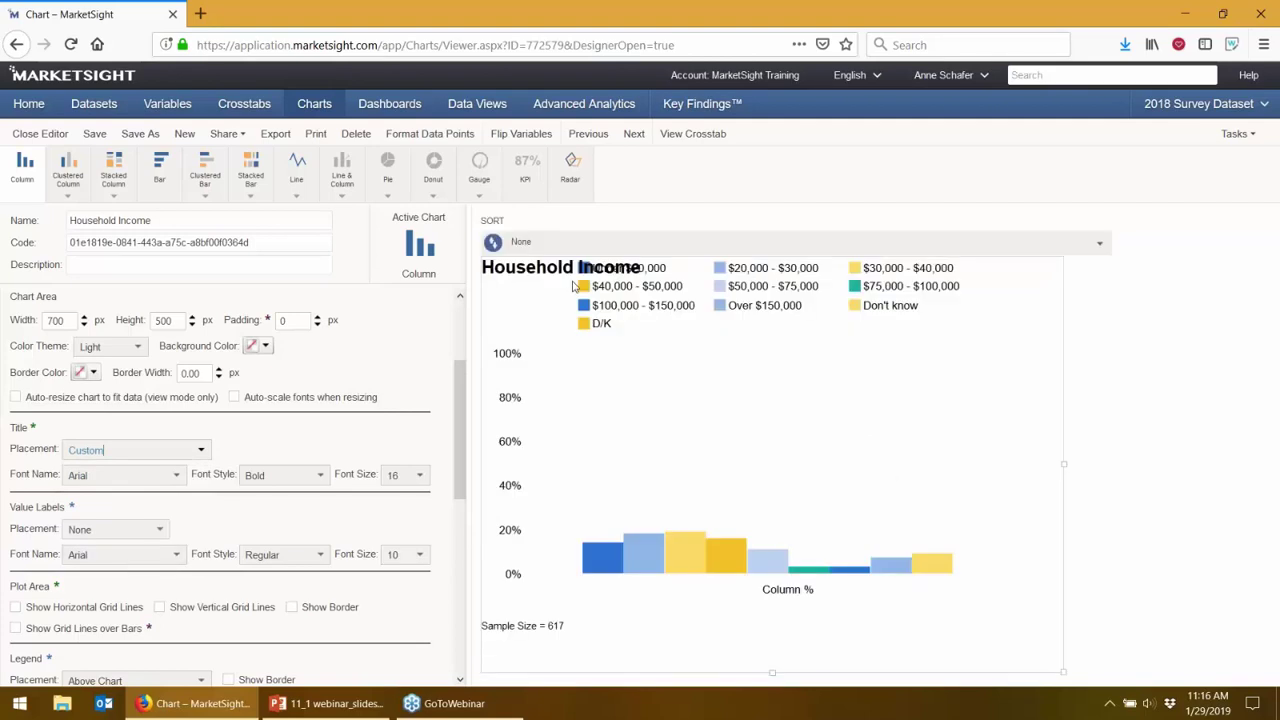
drag(541, 284, 751, 661)
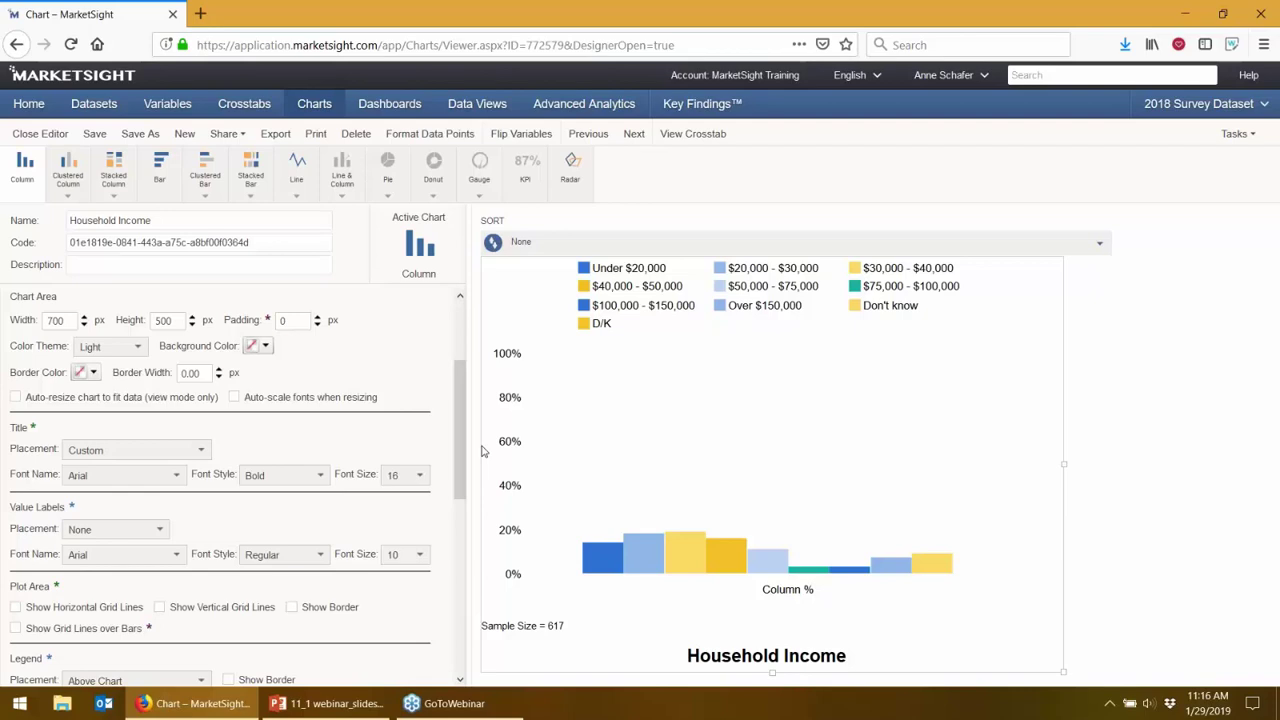
Set the chart area padding to 60 px and apply the custom light blue background color #e1f5fe
double_click(297, 318)
text(60)
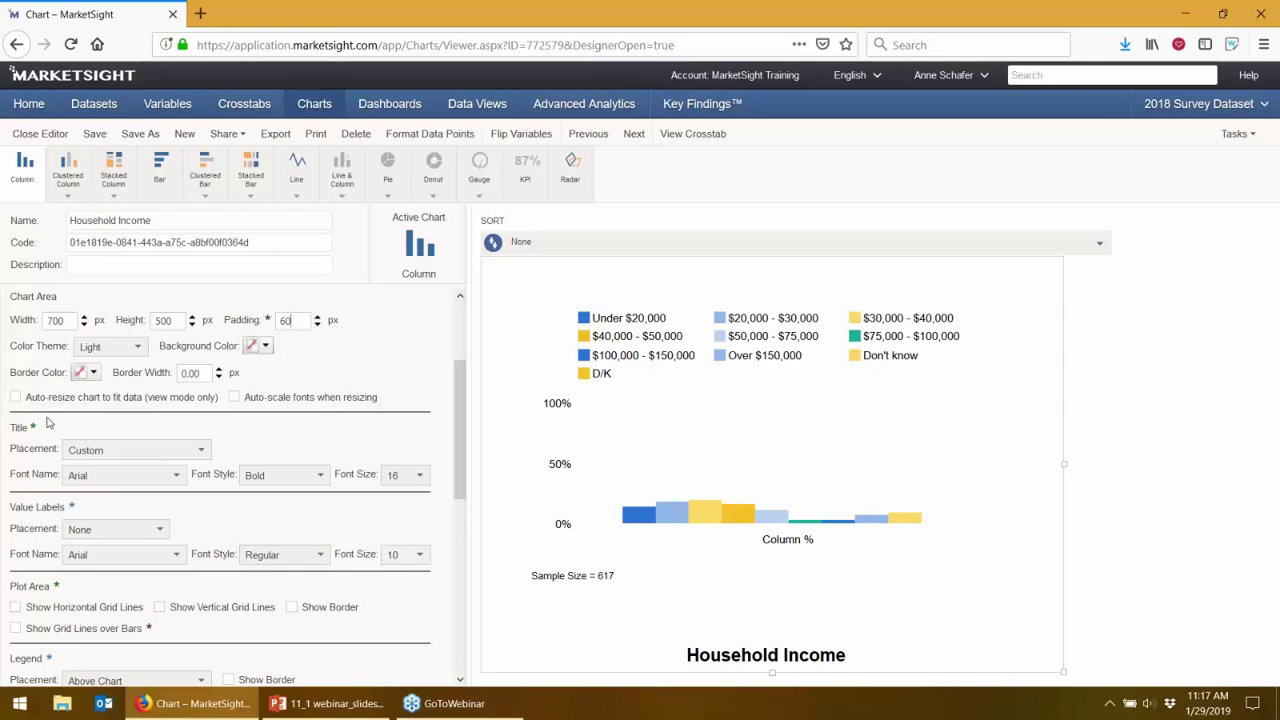
click(252, 347)
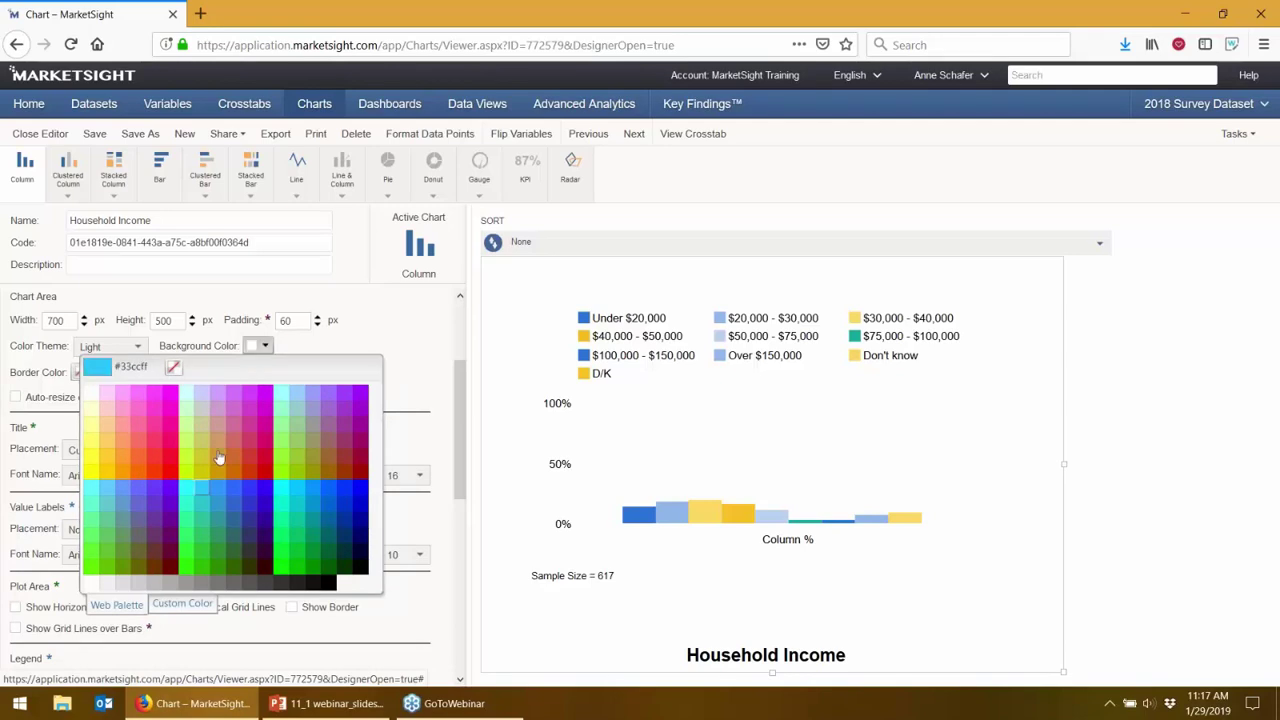
click(168, 604)
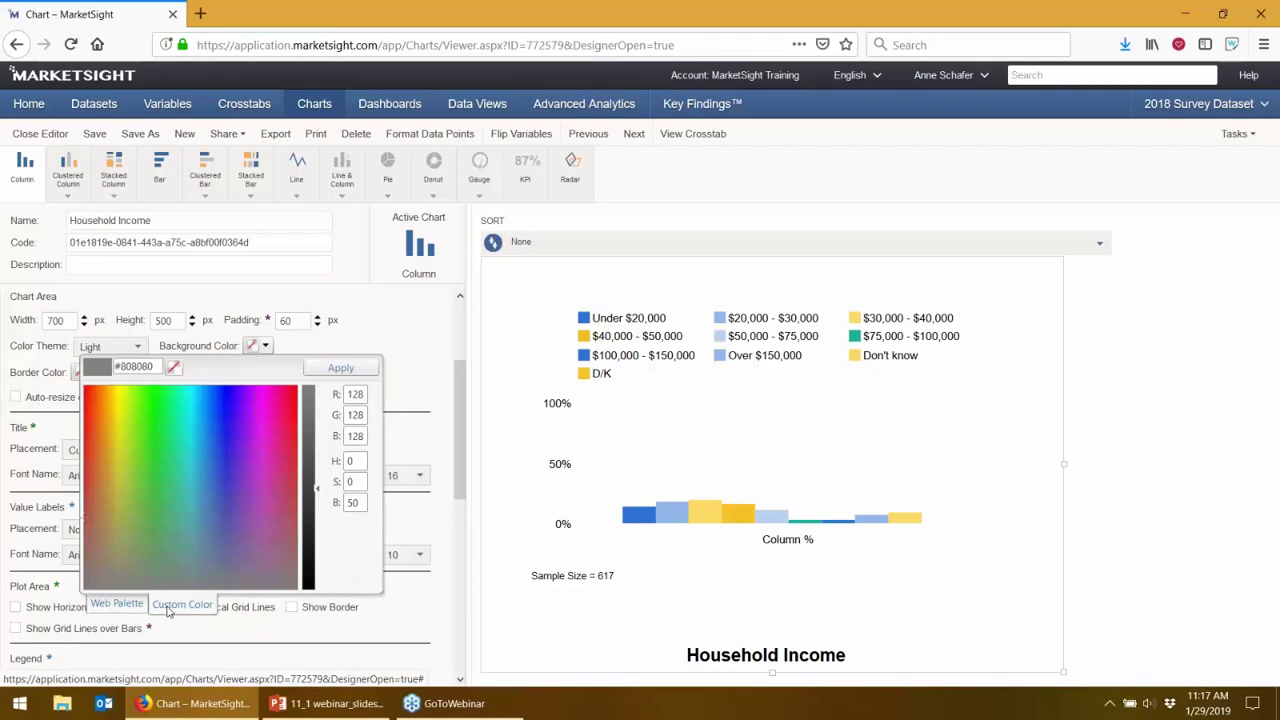
click(194, 489)
drag(194, 489, 200, 393)
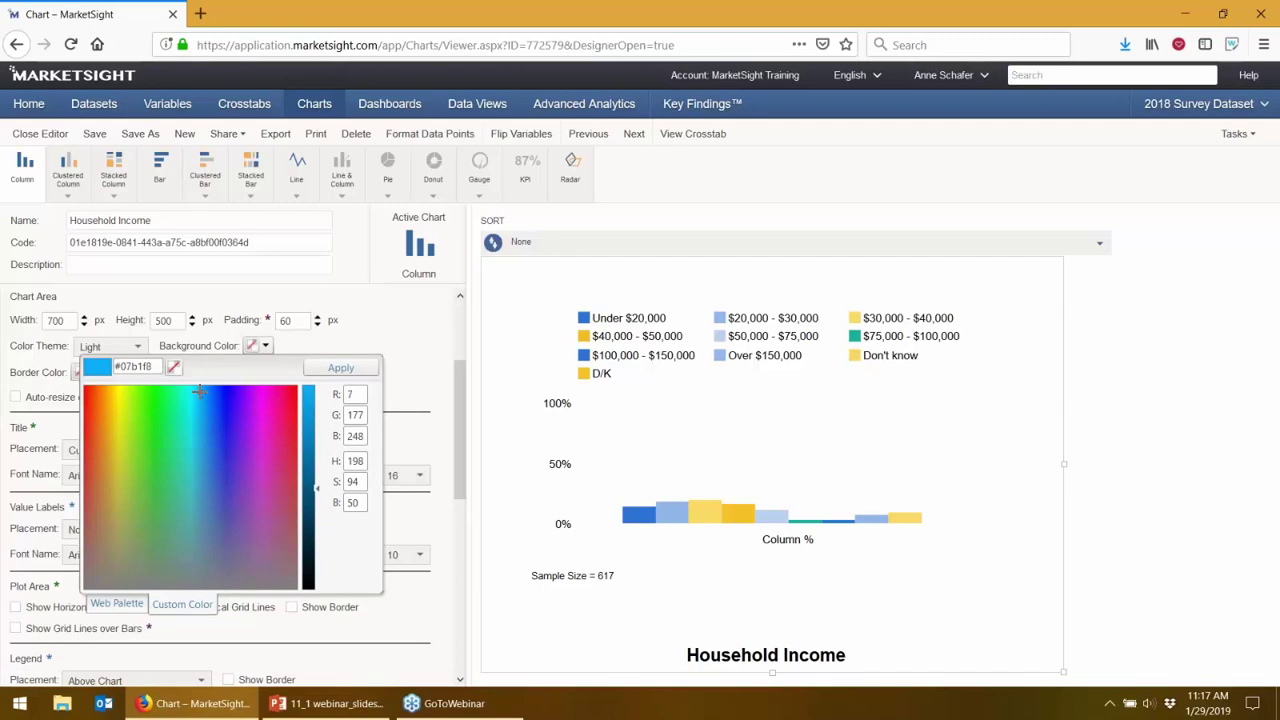
click(308, 398)
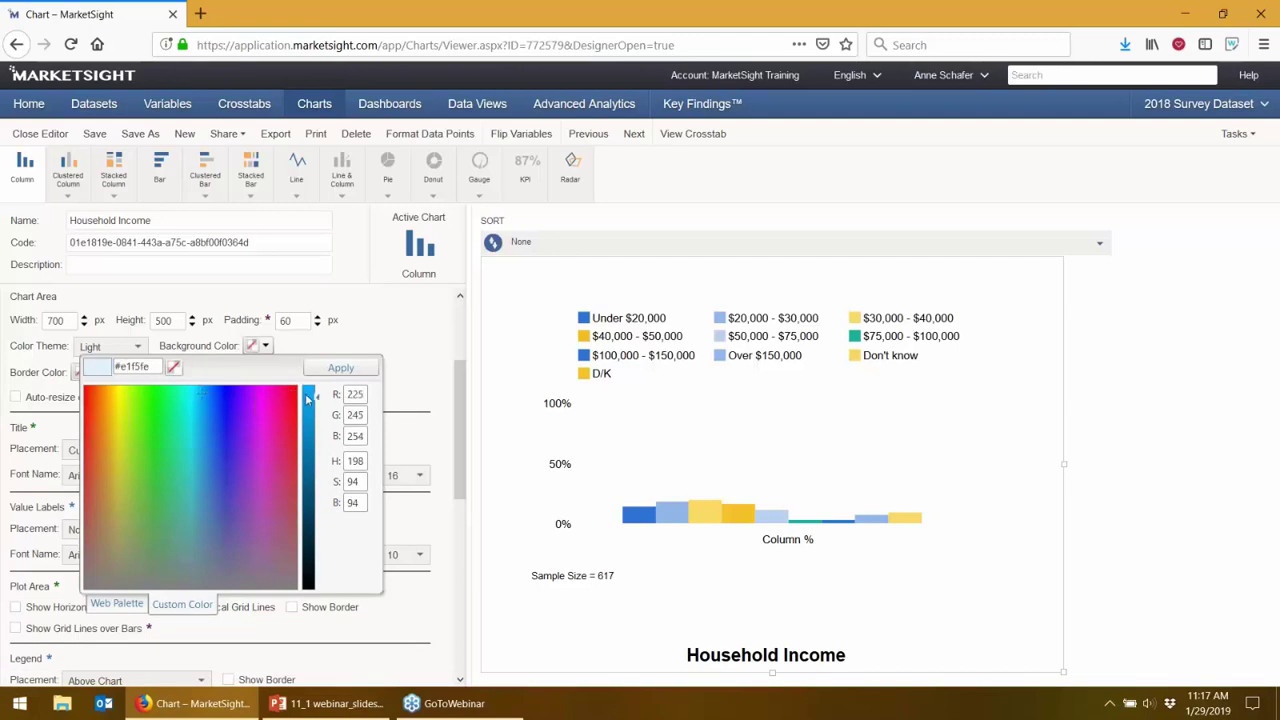
click(344, 370)
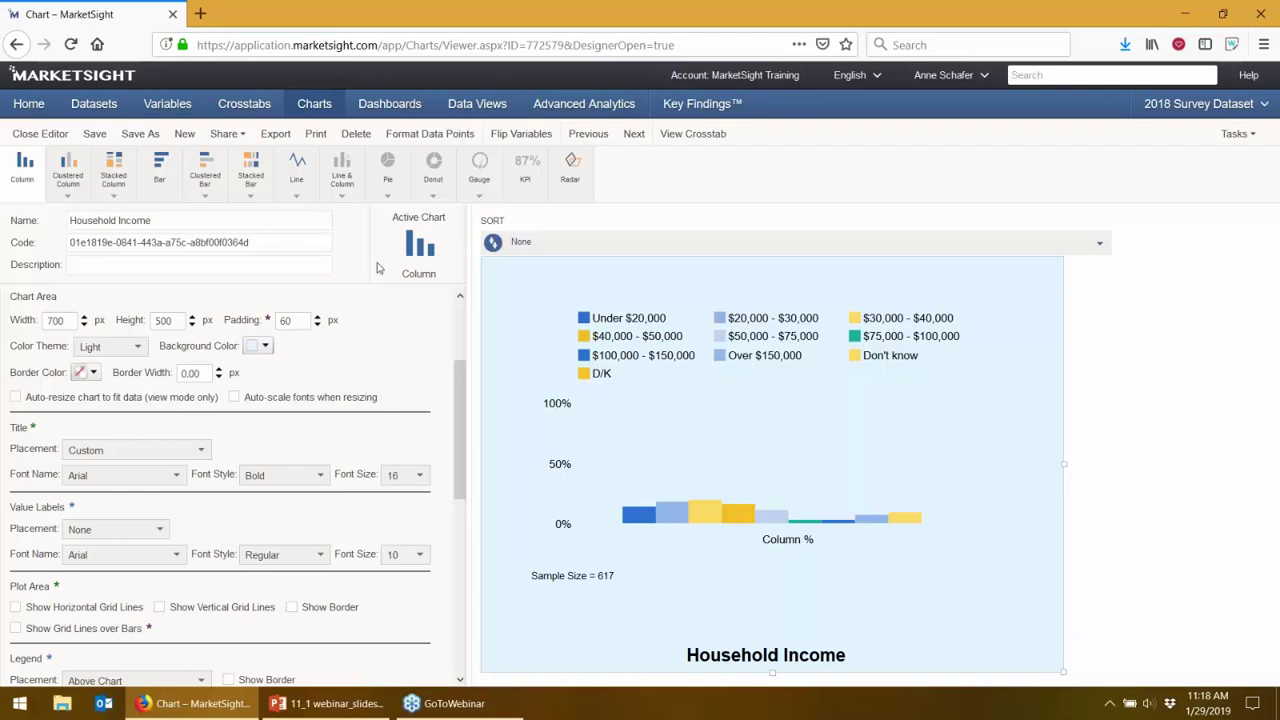
Set the chart area padding to 0 px
double_click(286, 320)
text(0)
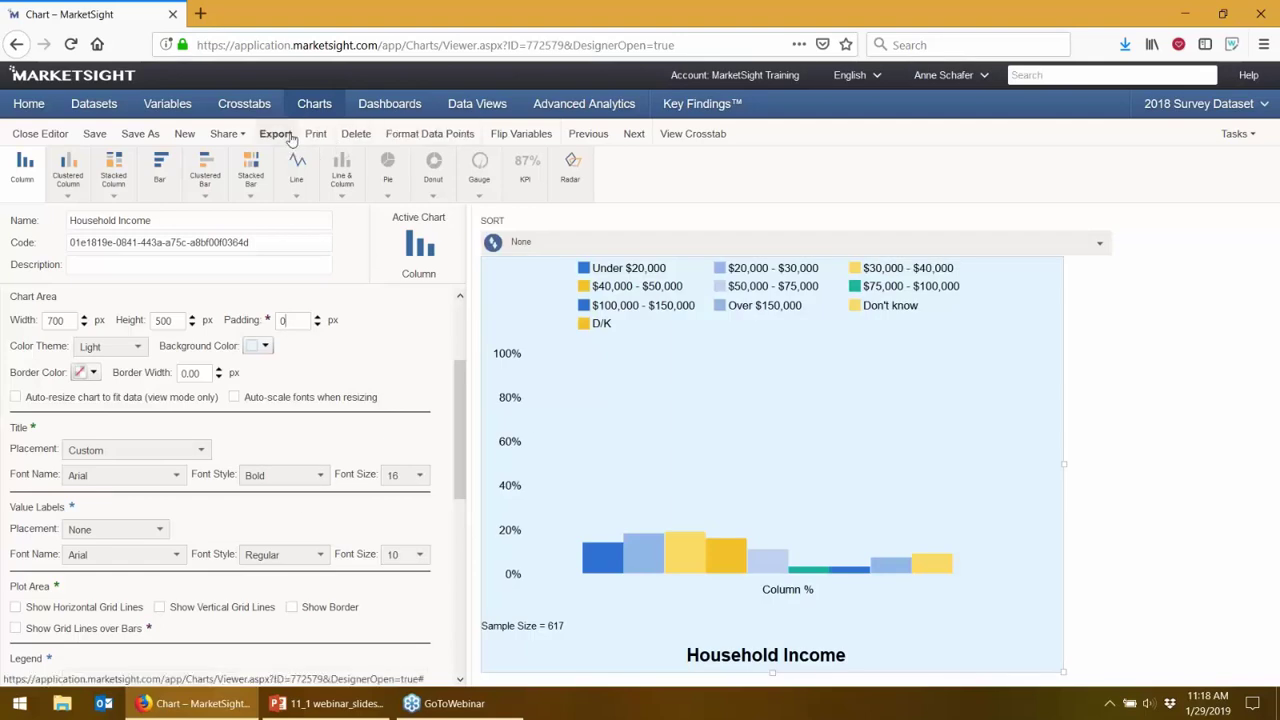
Export the chart as PowerPoint 2007 or later (.pptx) with the Standard Template and open the file in PowerPoint for editing
click(287, 136)
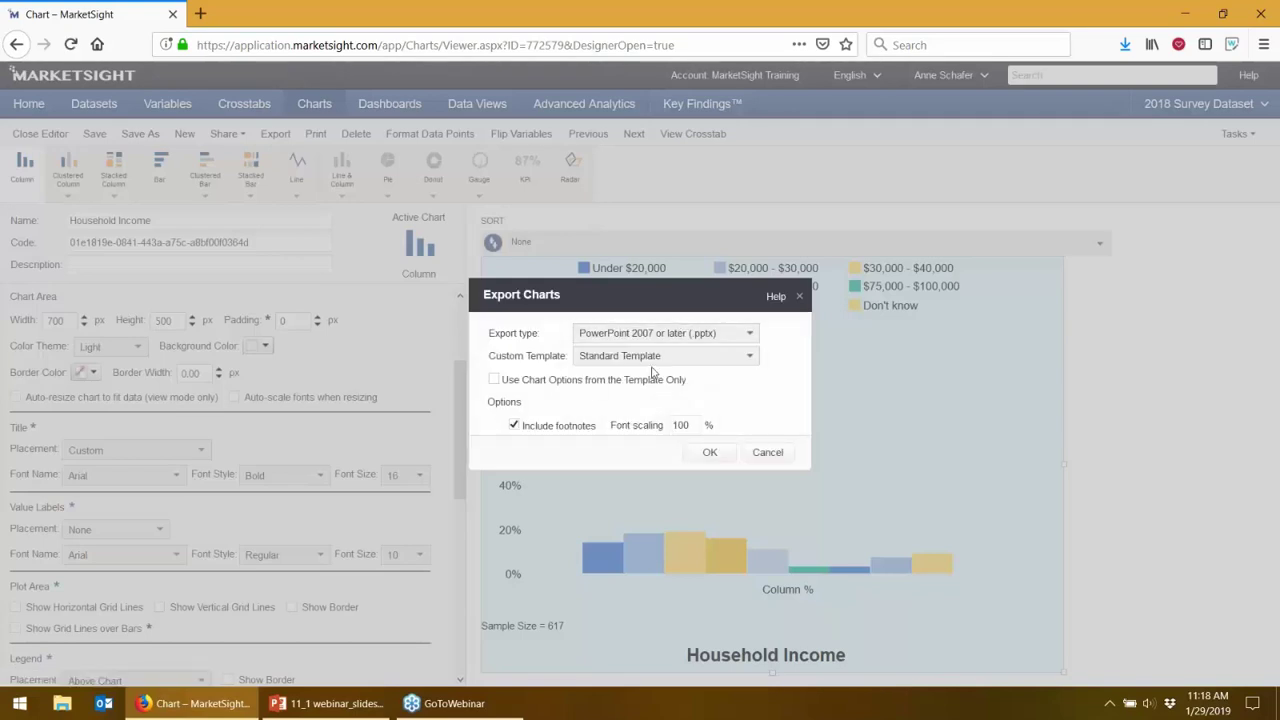
click(710, 455)
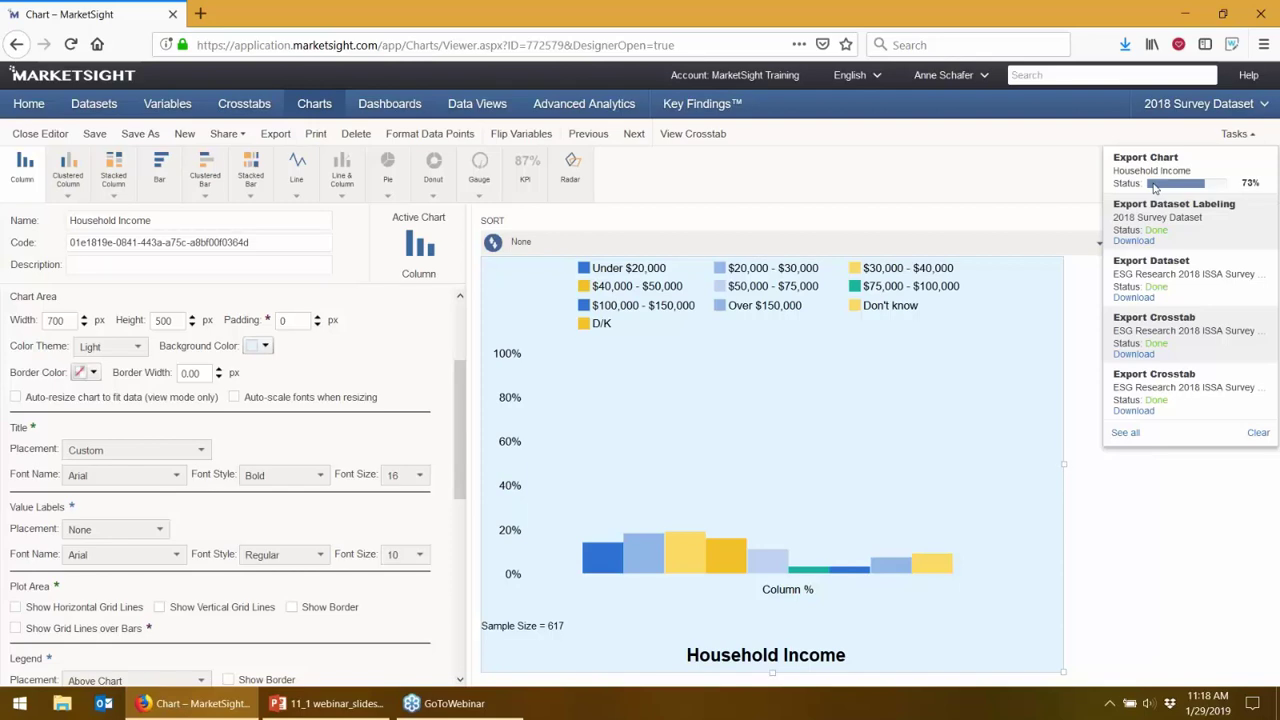
click(1134, 194)
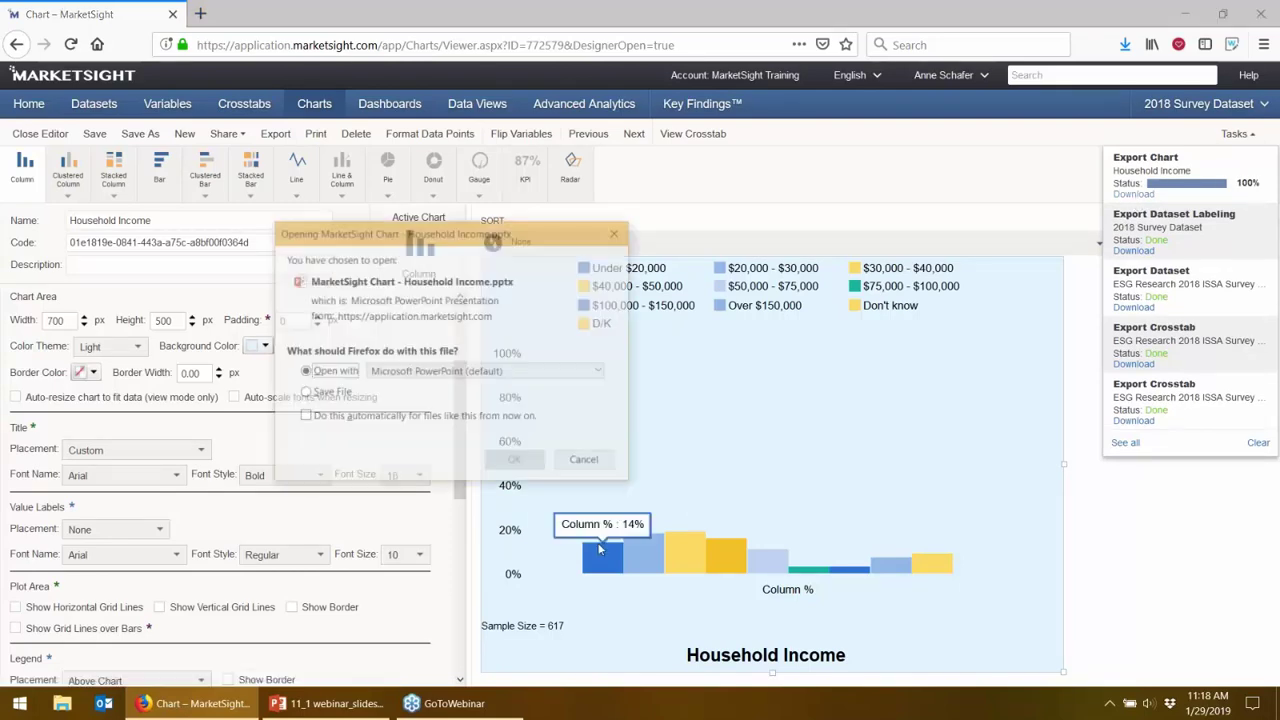
click(517, 466)
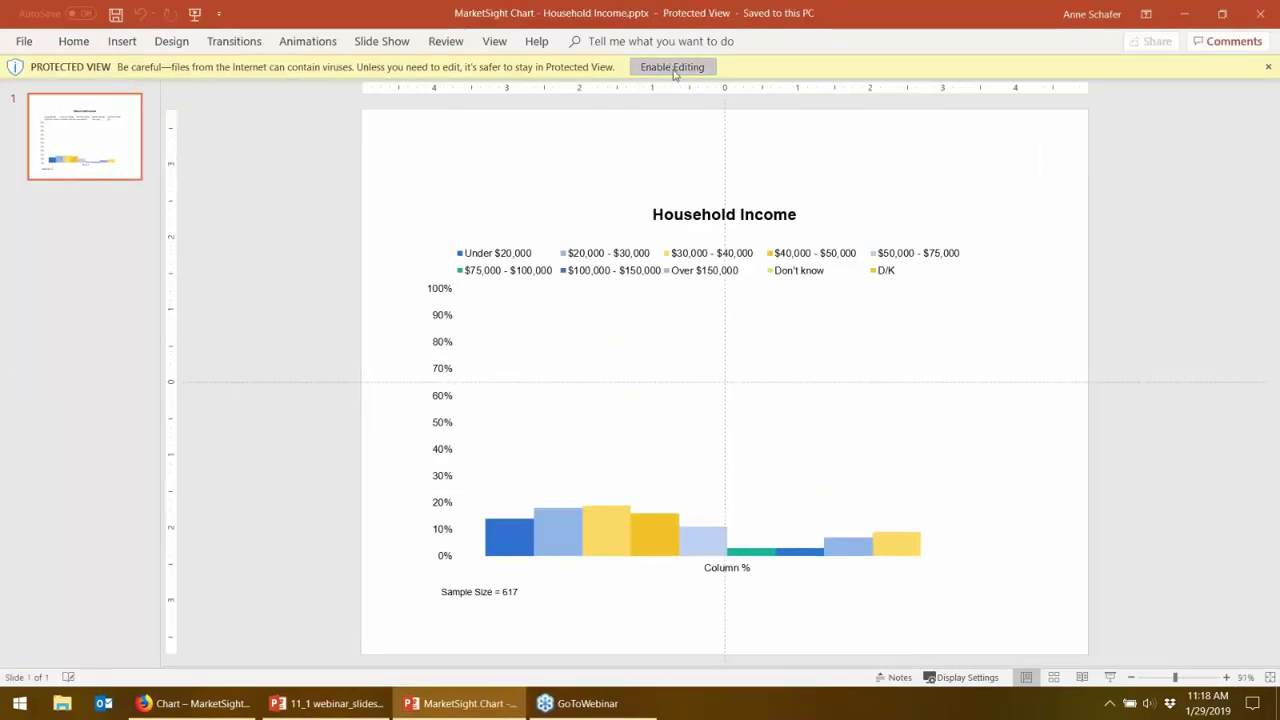
click(672, 66)
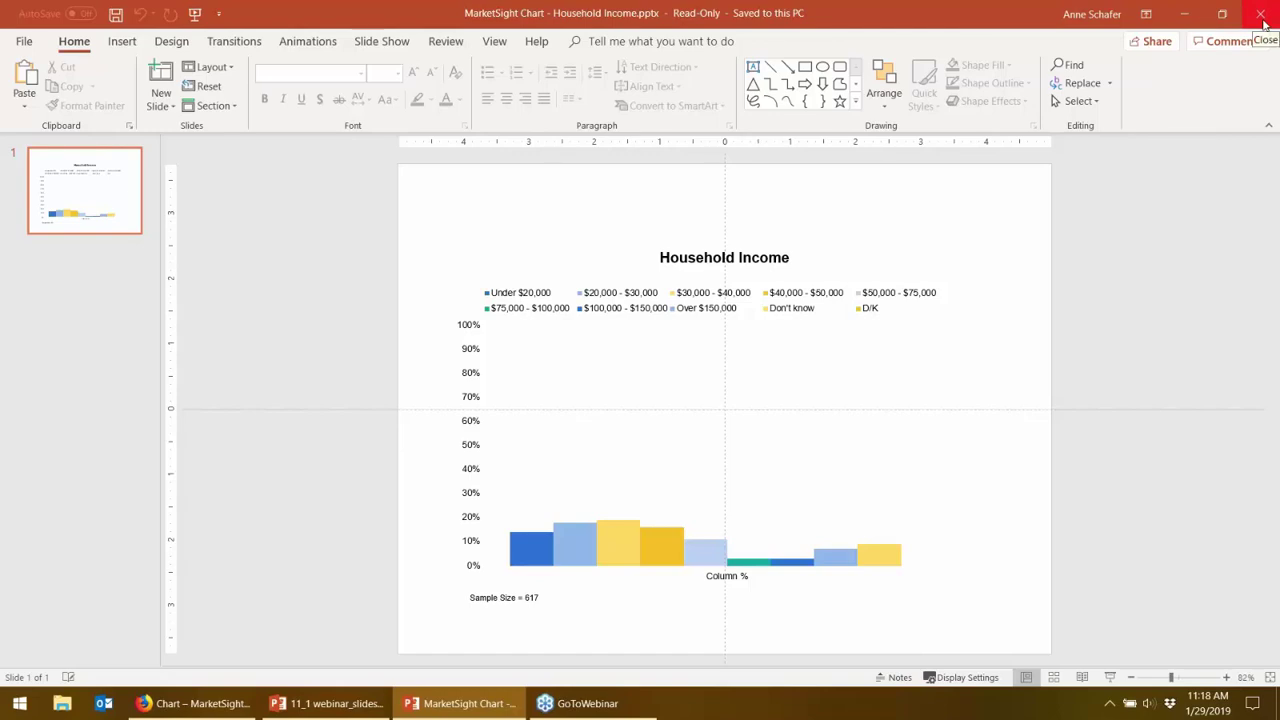
Open the chart's data sheet and change the "Under $20,000" label in cell C1 to "> $20,000"
click(826, 366)
right_click(816, 360)
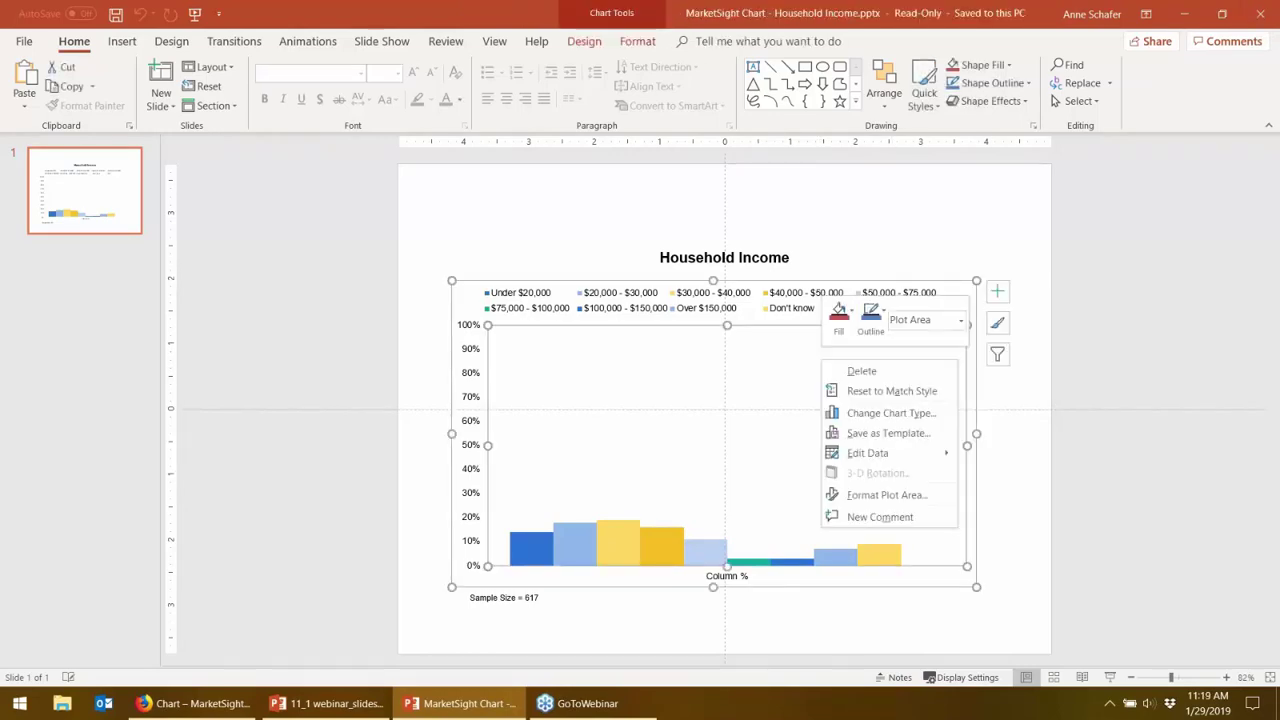
click(866, 453)
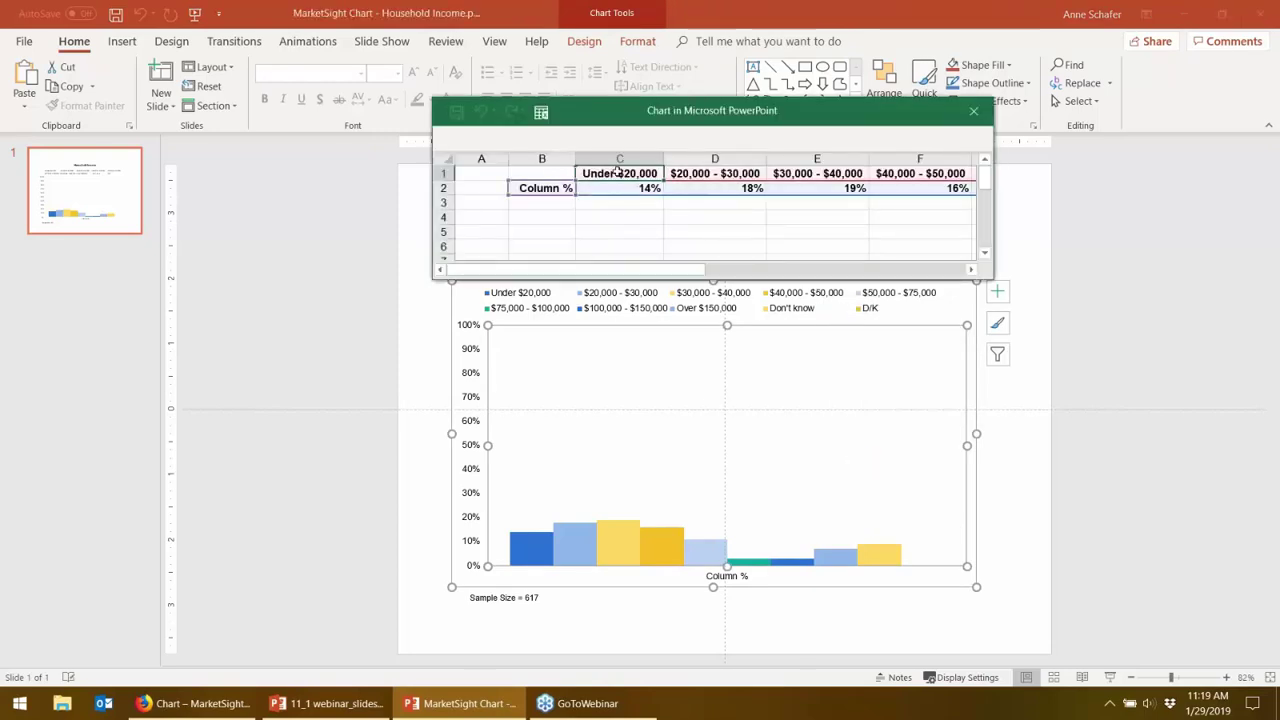
key(BackSpace)
key(BackSpace)
key(BackSpace)
key(BackSpace)
key(BackSpace)
key(BackSpace)
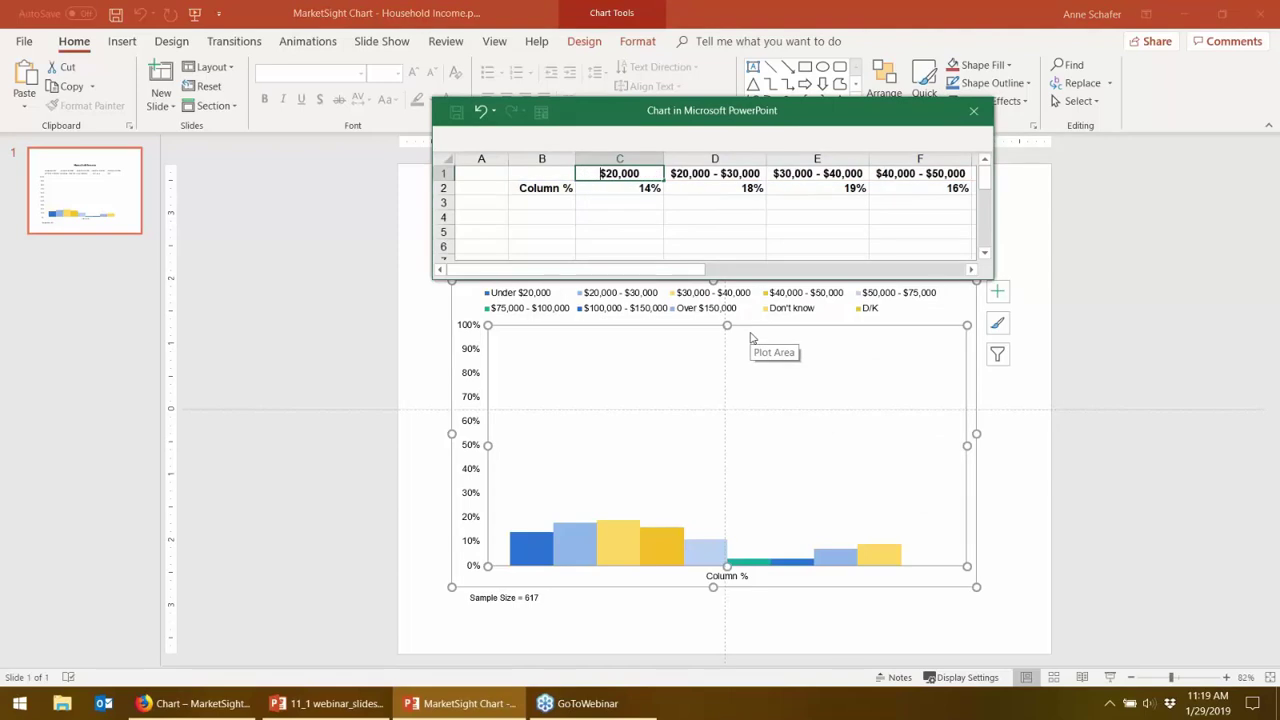
text(>)
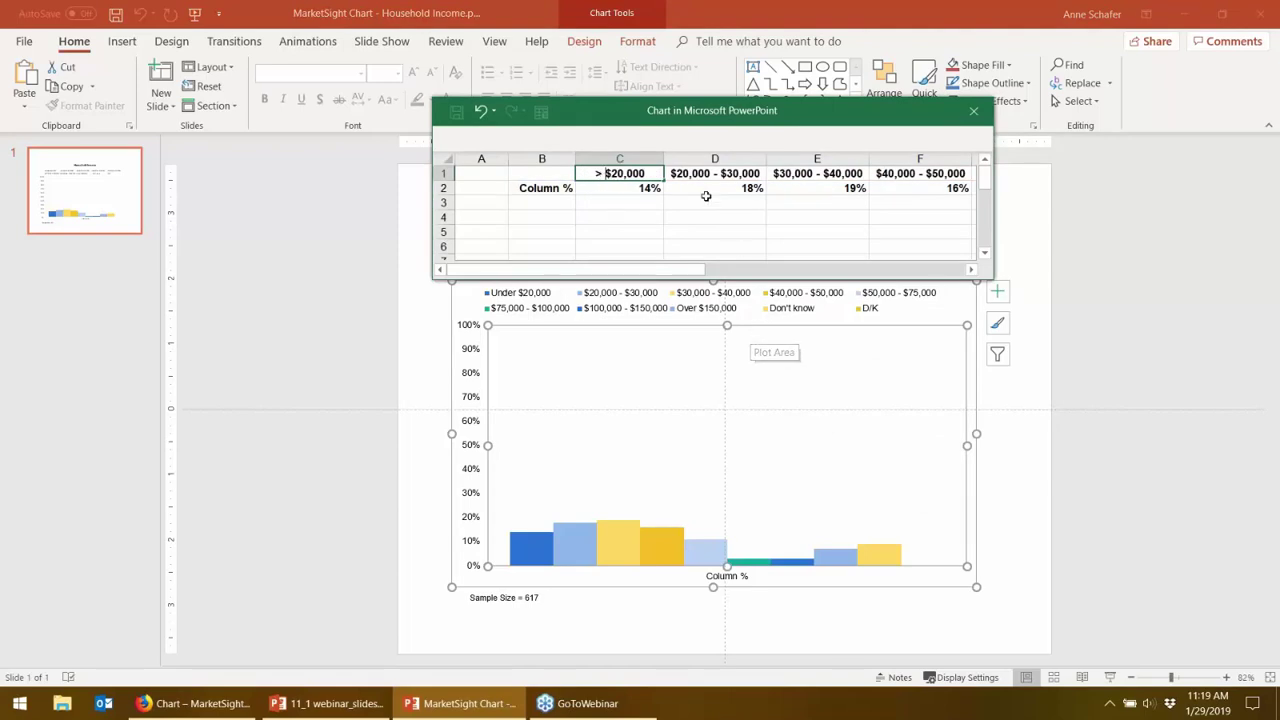
key(Return)
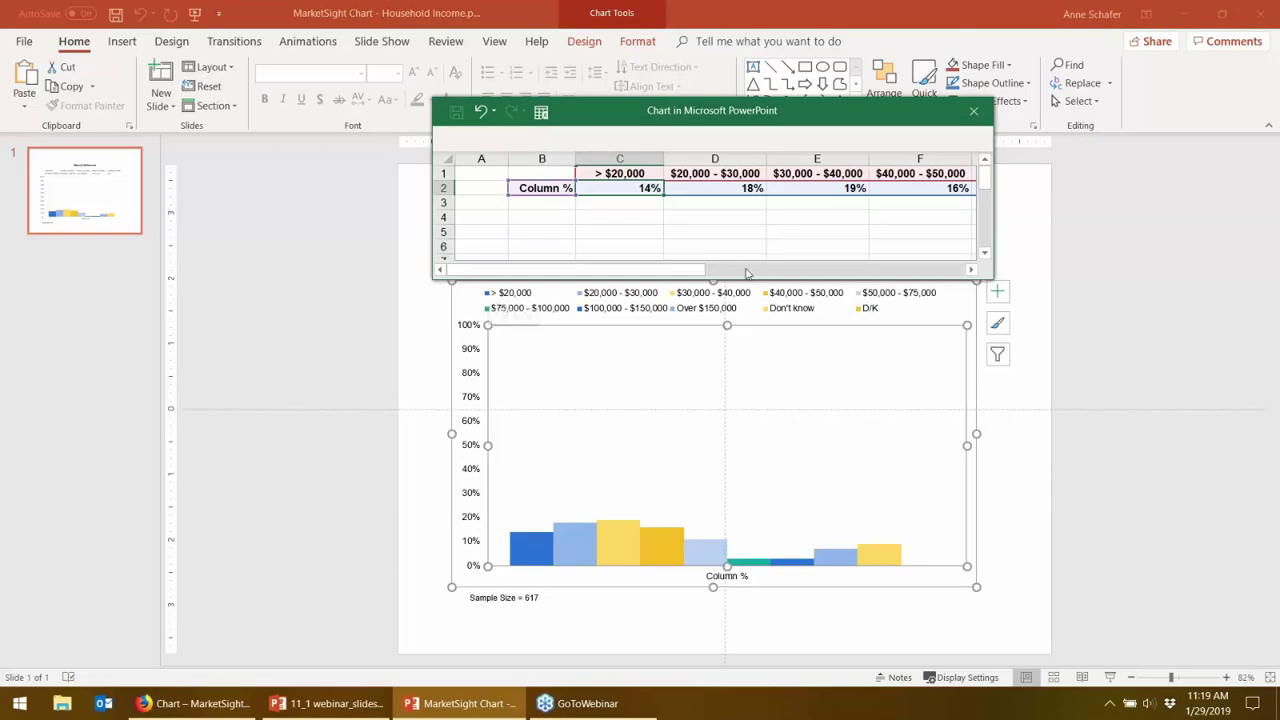
Change the "Don't know" label in cell K1 to "D/A" and close the chart's data sheet
drag(698, 273, 958, 254)
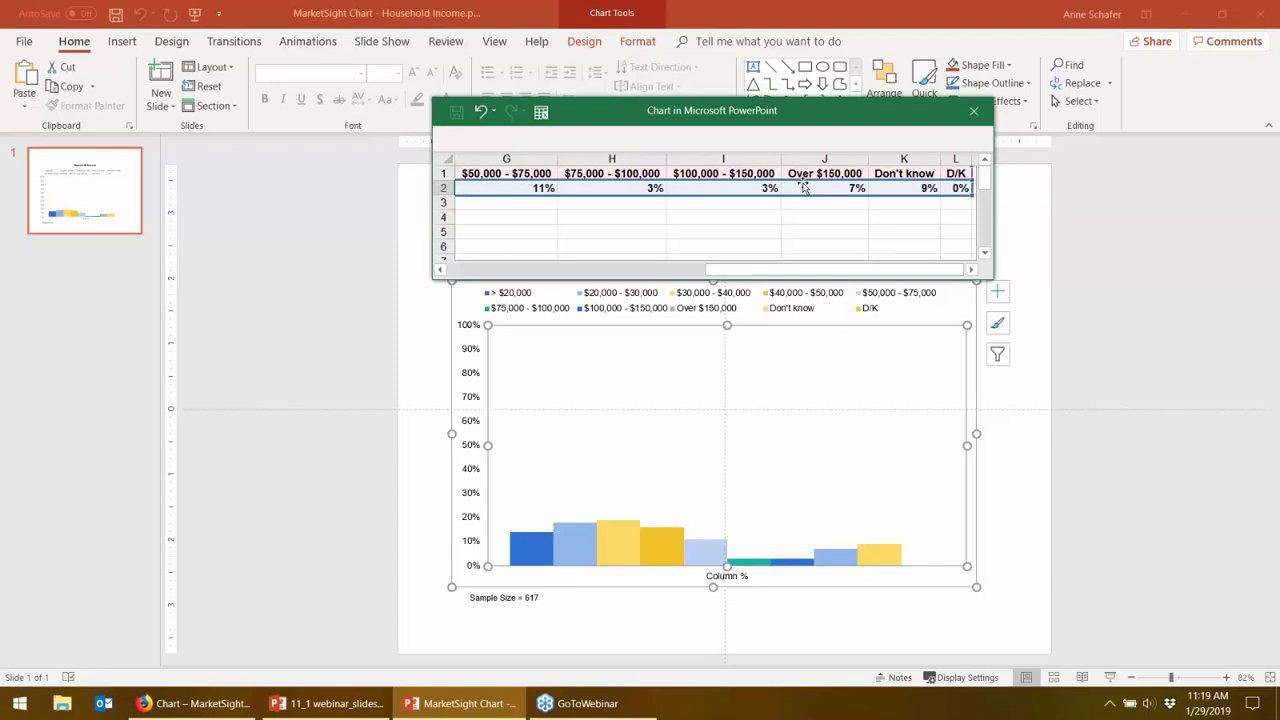
double_click(904, 174)
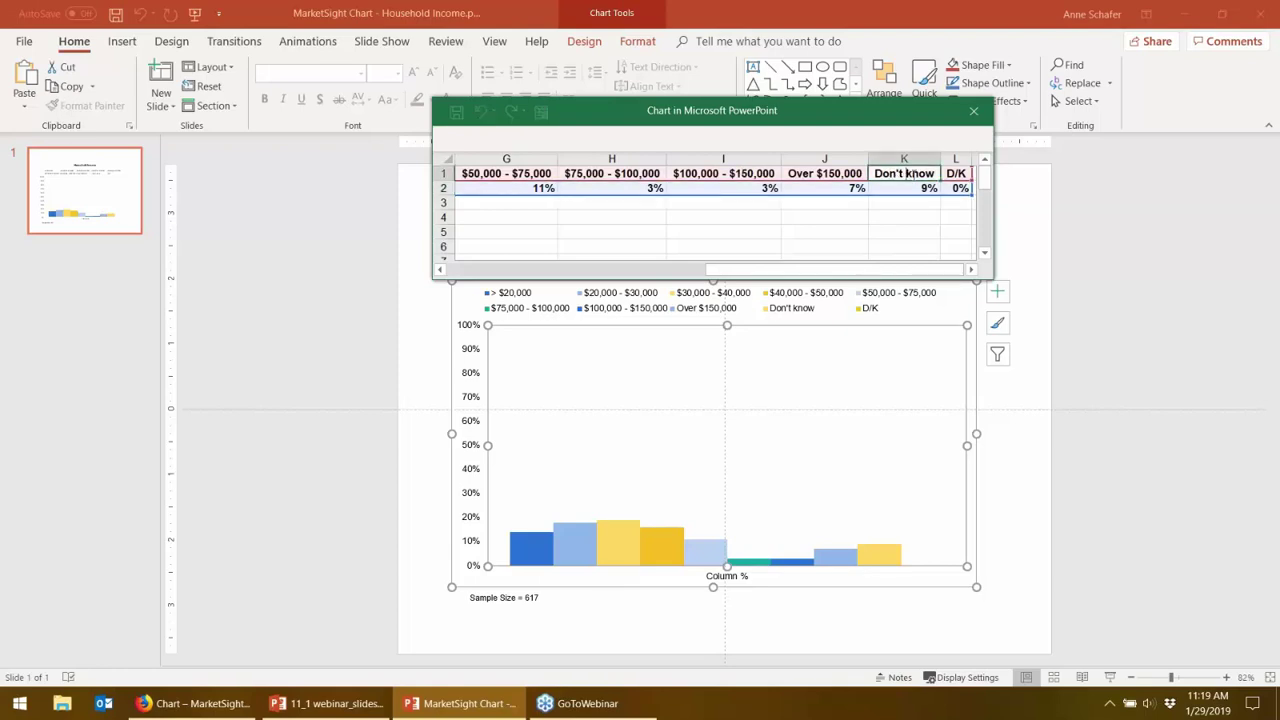
key(End)
key(BackSpace)
key(BackSpace)
key(BackSpace)
key(BackSpace)
key(BackSpace)
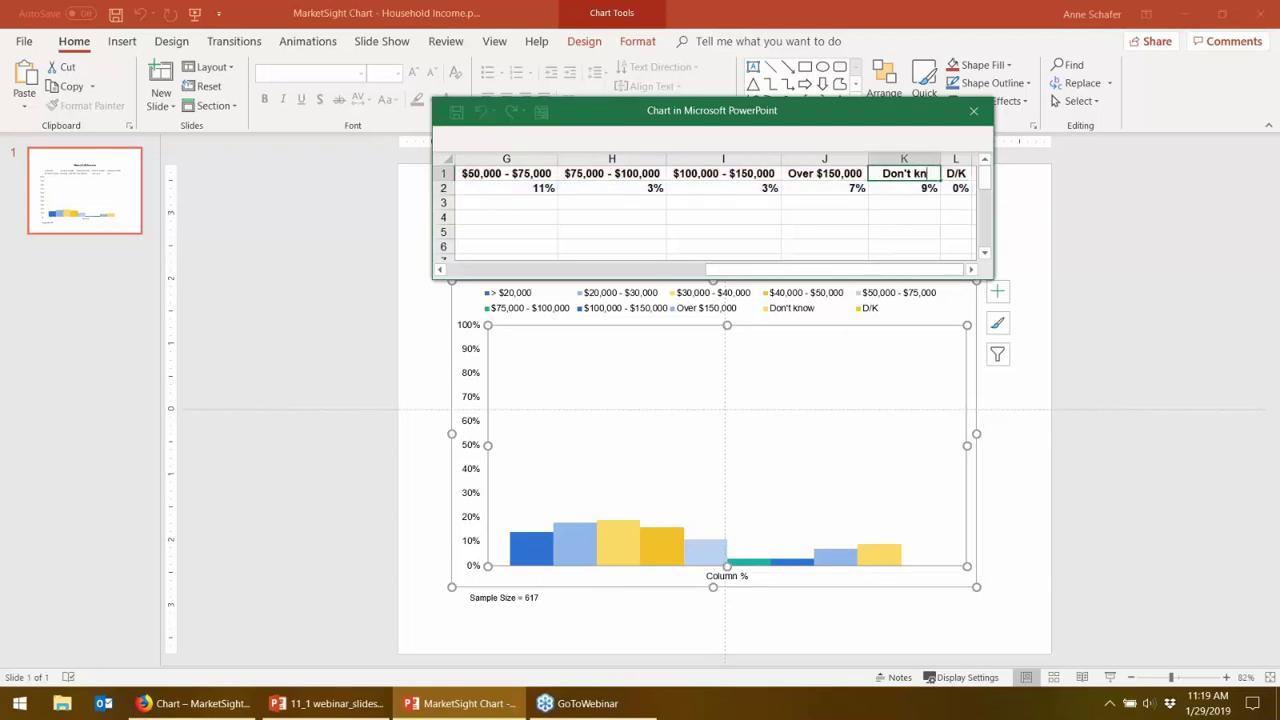
key(ctrl+Return)
text(Do)
key(BackSpace)
text(/A)
click(903, 217)
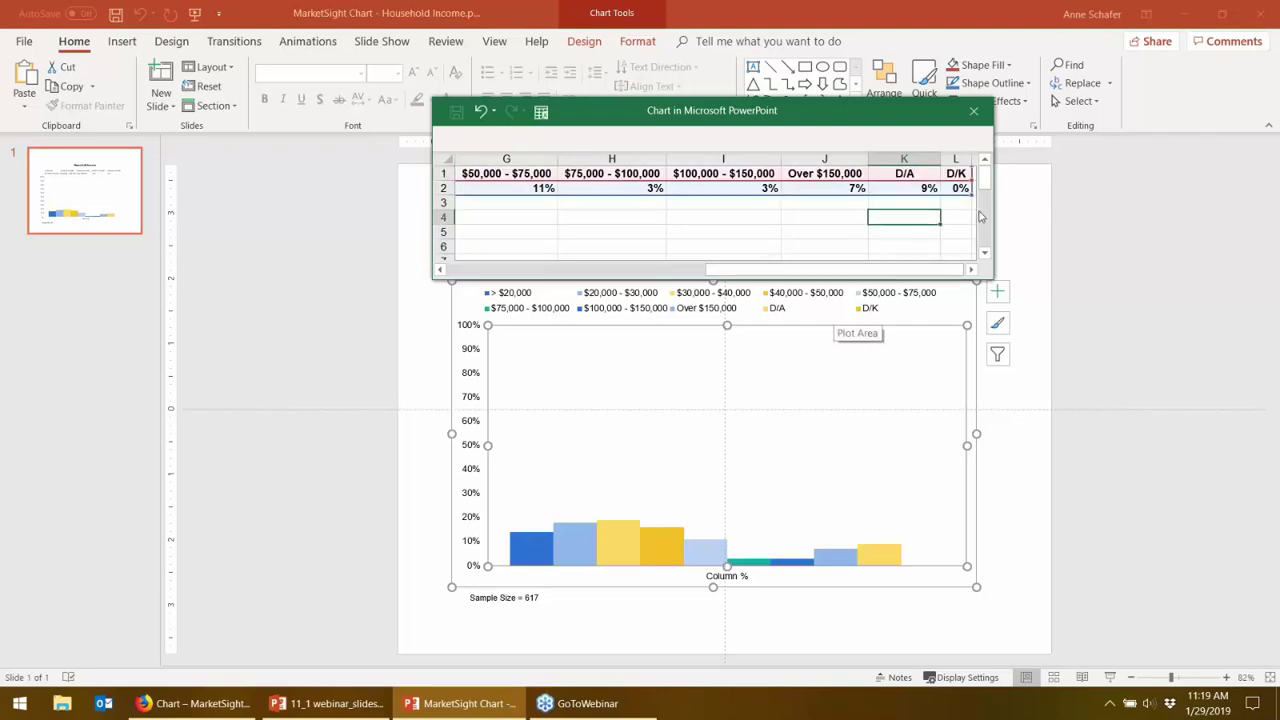
click(977, 112)
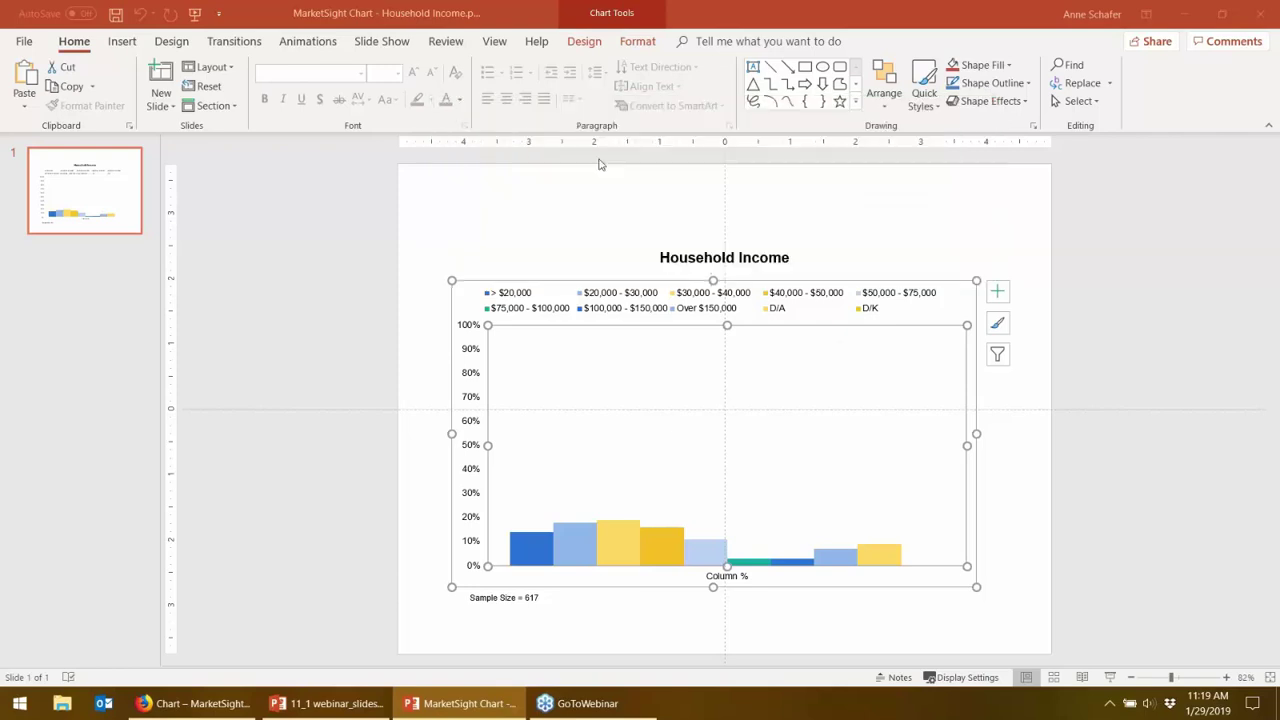
Close the exported Household Income presentation
click(1258, 22)
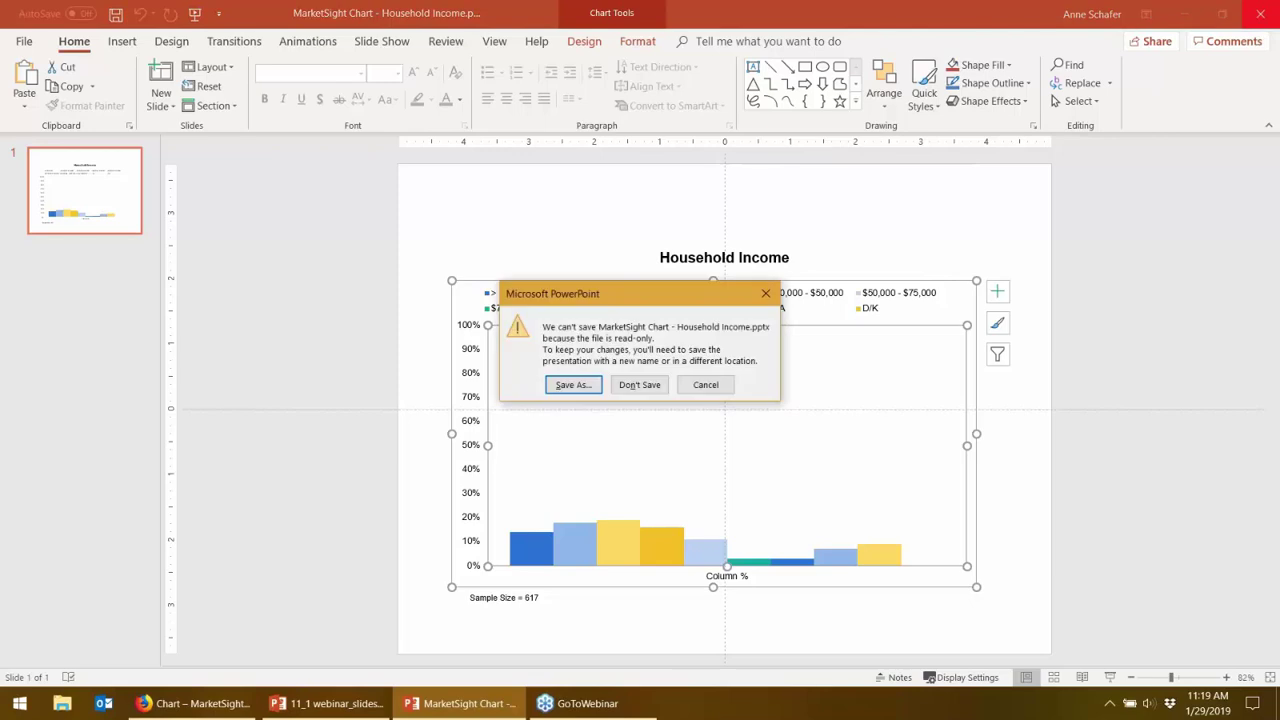